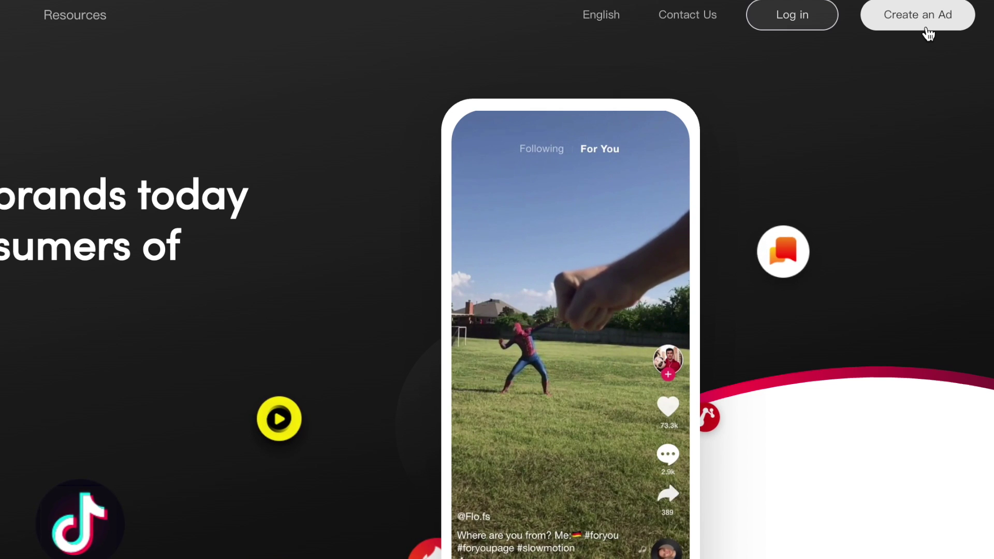
Step: Start the advertiser sign-up and choose India's +91 dialling code
{"action": "left_click", "coordinate": [929, 34]}
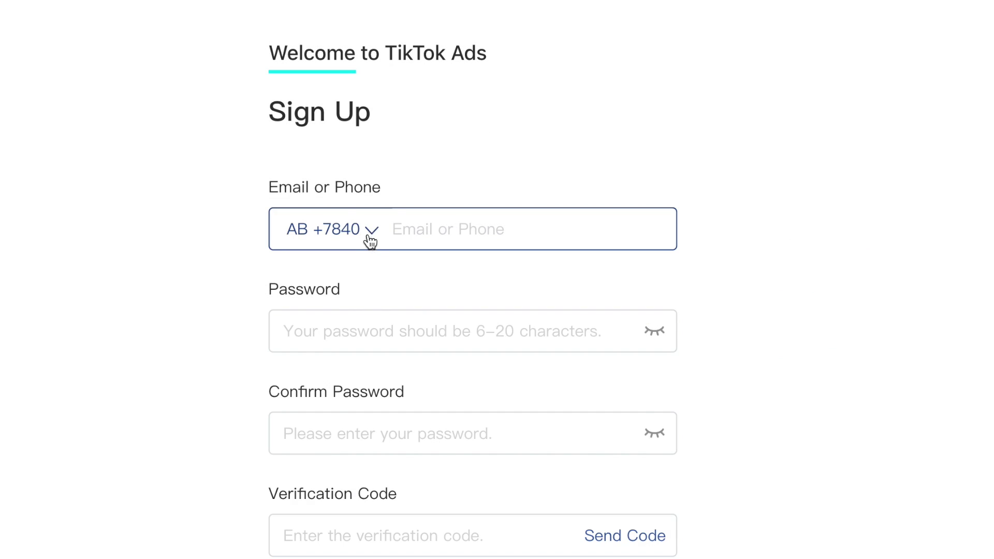
{"action": "left_click", "coordinate": [371, 241]}
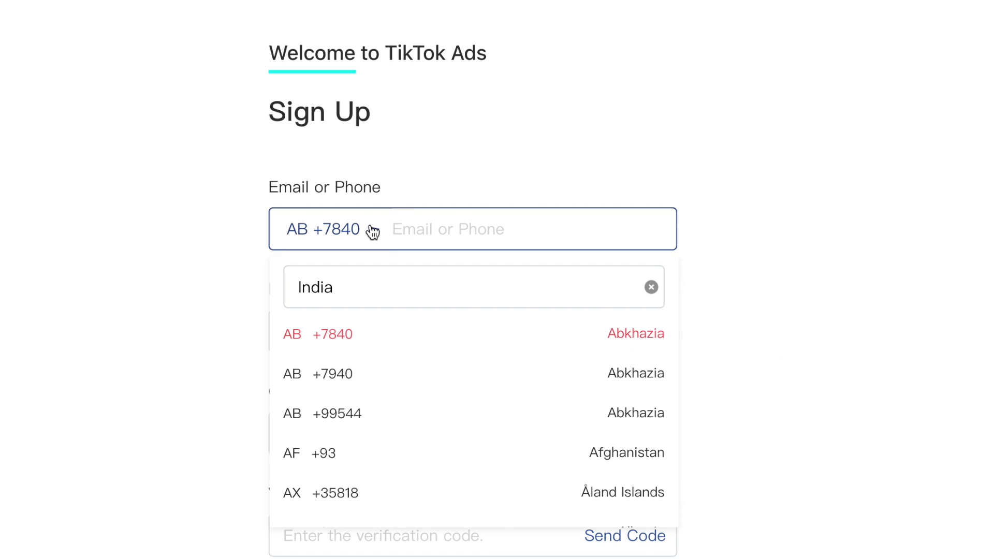
{"action": "left_click", "coordinate": [366, 287]}
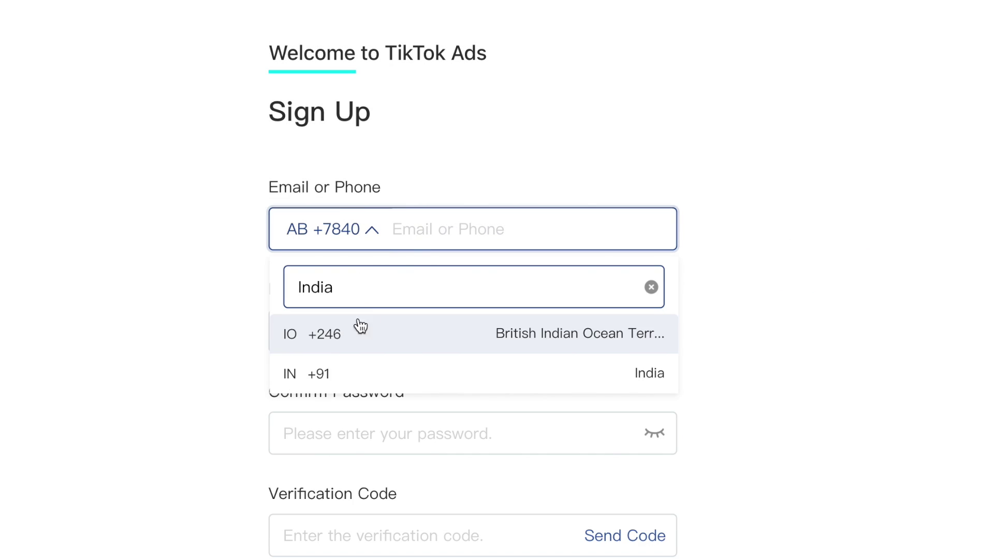
{"action": "left_click", "coordinate": [437, 224]}
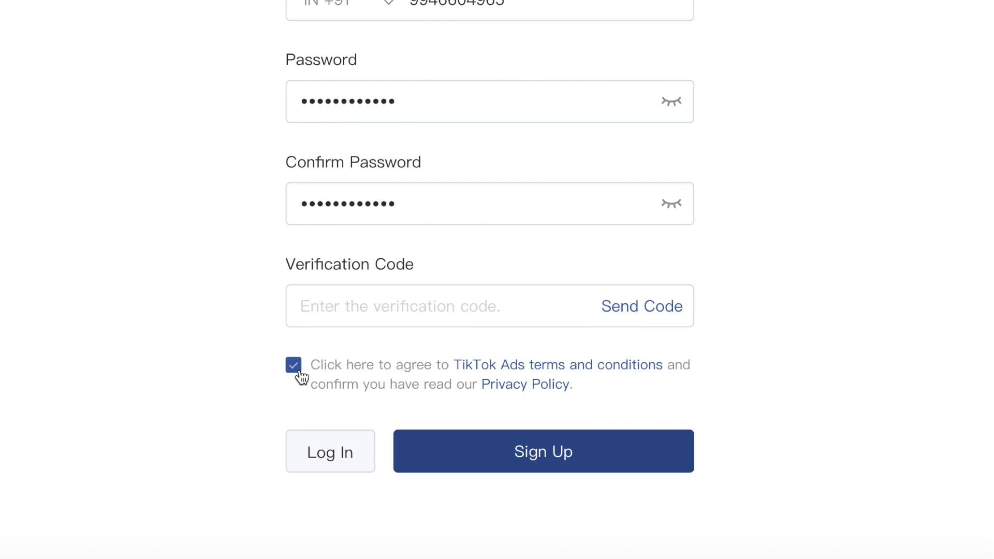
Step: Enter the phone number and request a verification code for sign-up
{"action": "left_click", "coordinate": [647, 308]}
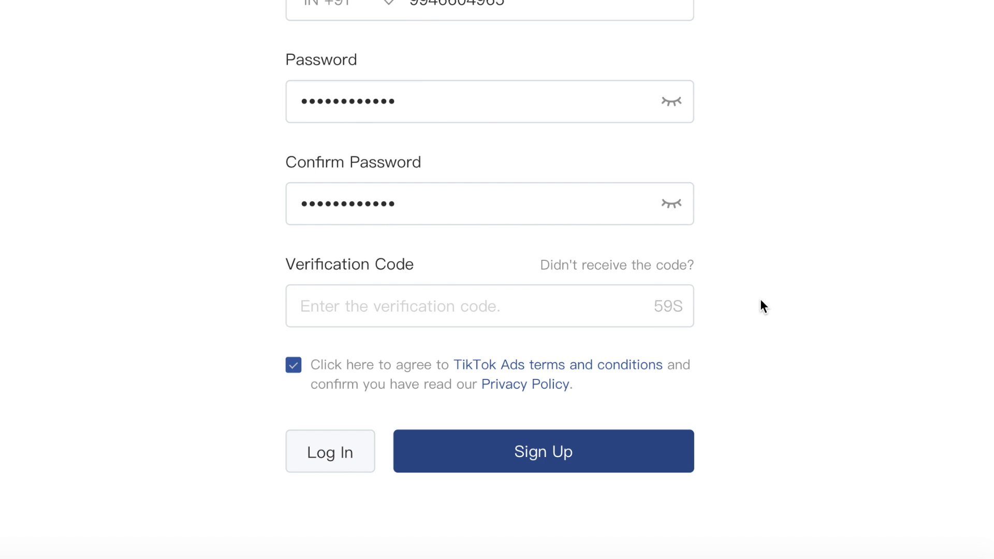
{"action": "left_click", "coordinate": [538, 311]}
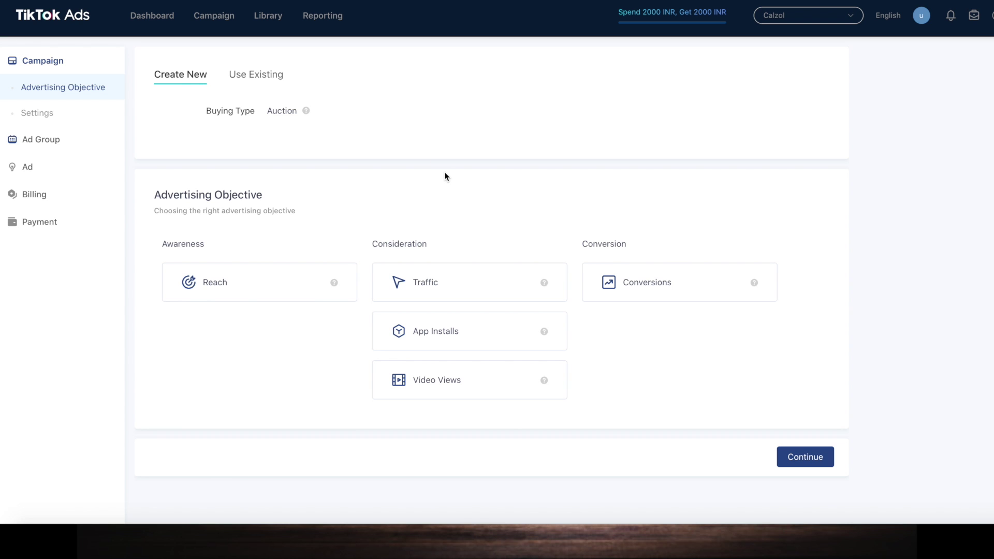
{"action": "scroll", "coordinate": [477, 277], "scroll_direction": "down", "scroll_amount": 1}
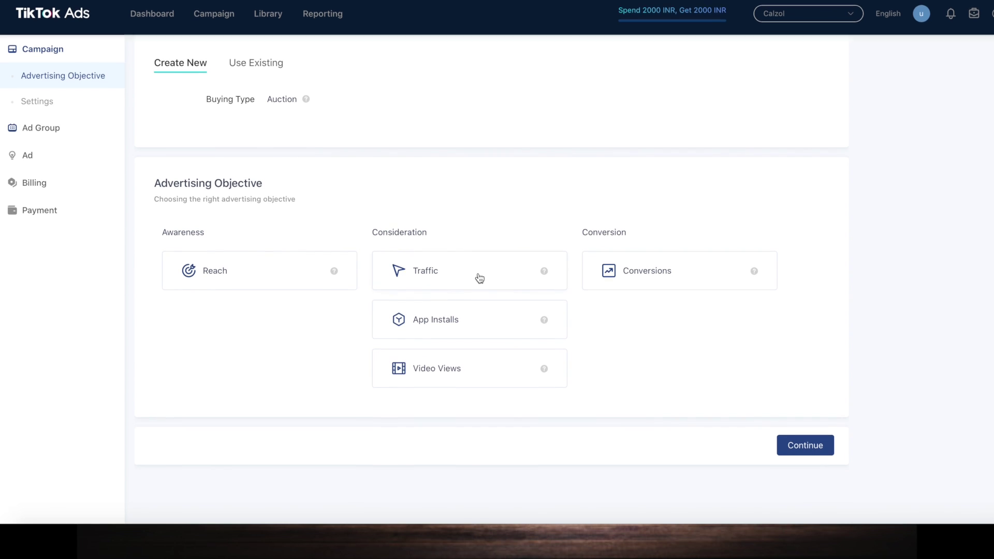
{"action": "left_click", "coordinate": [262, 274]}
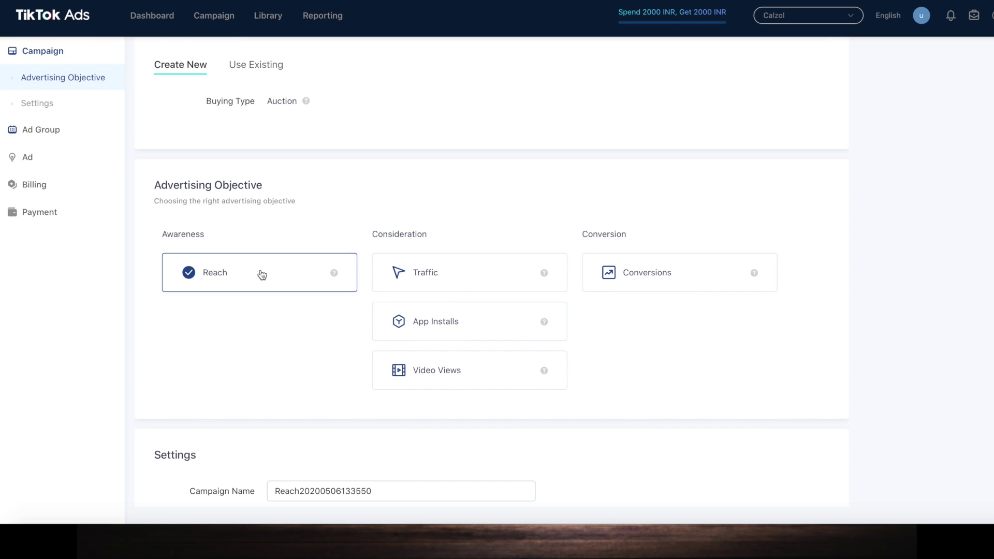
{"action": "scroll", "coordinate": [305, 341], "scroll_direction": "down", "scroll_amount": 2}
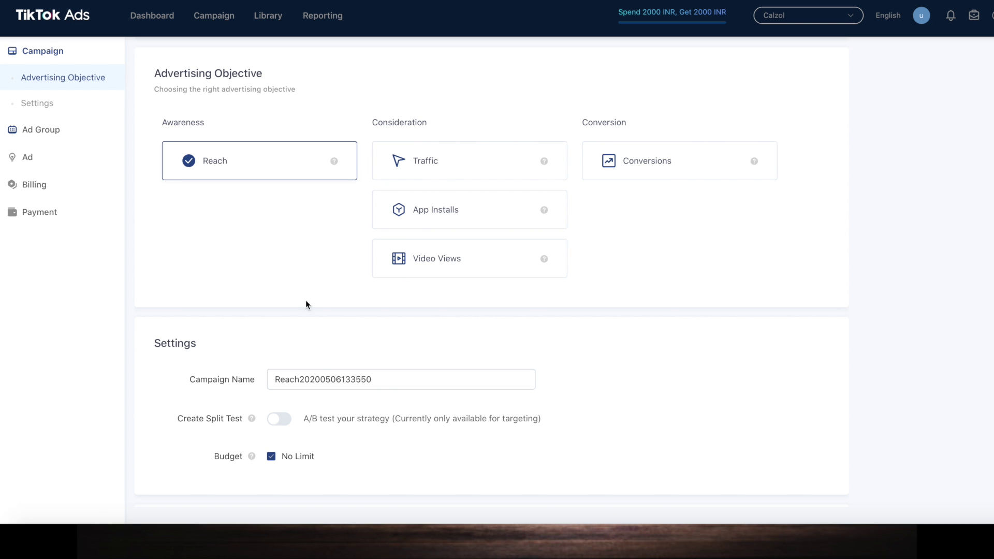
{"action": "left_click", "coordinate": [435, 170]}
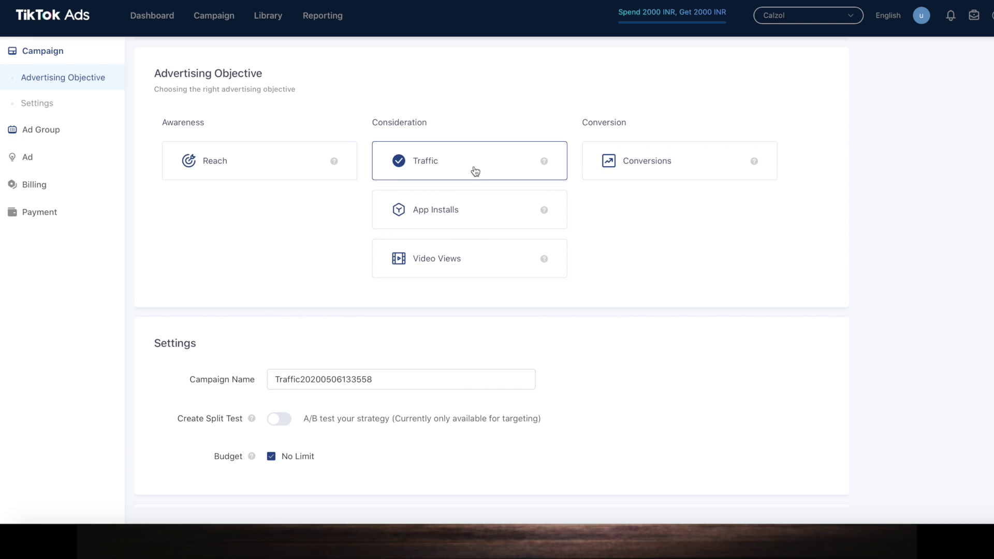
Step: Compare App Installs, Video Views and Conversions, return to Traffic, and continue to ad group setup
{"action": "scroll", "coordinate": [475, 187], "scroll_direction": "down", "scroll_amount": 1}
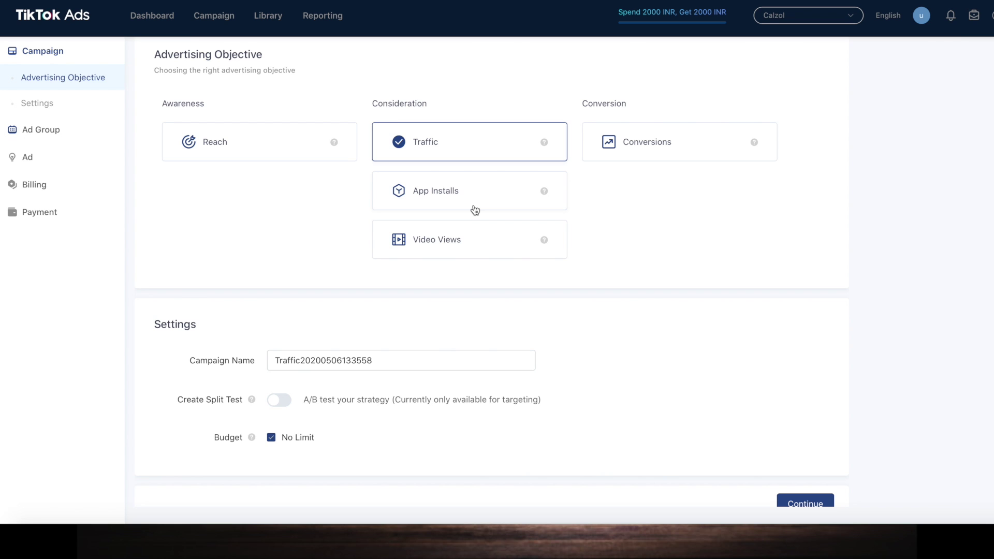
{"action": "left_click", "coordinate": [475, 208]}
{"action": "left_click", "coordinate": [463, 237]}
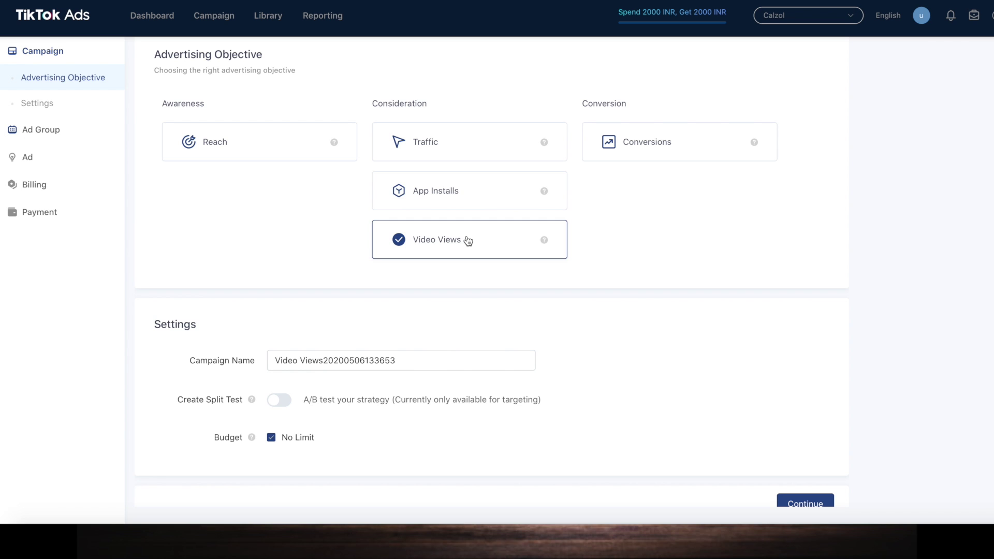
{"action": "left_click", "coordinate": [654, 158]}
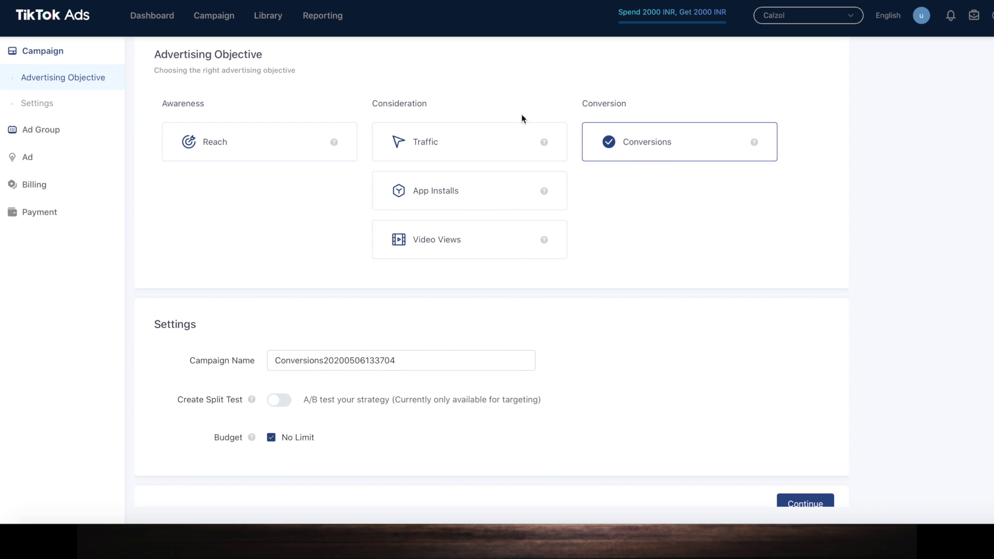
{"action": "left_click", "coordinate": [470, 156]}
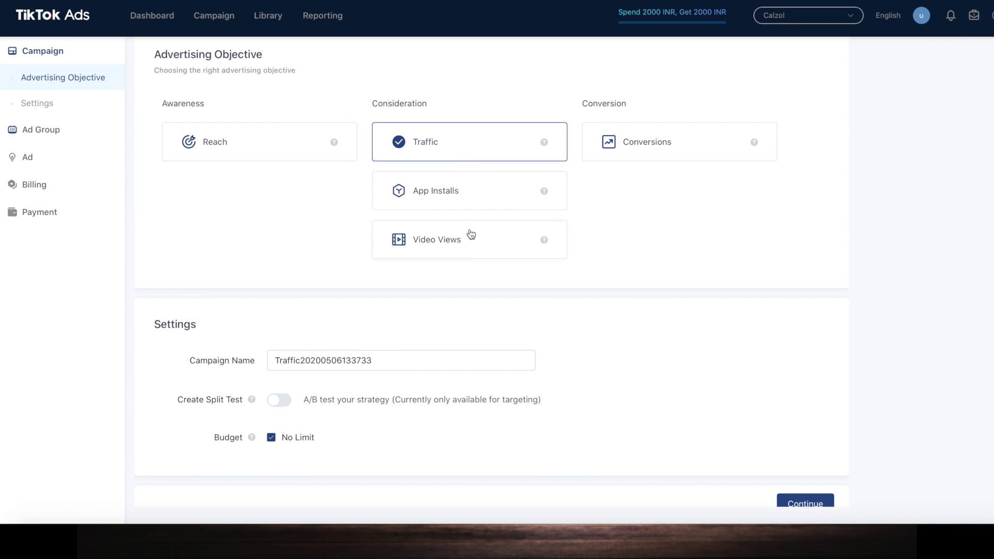
{"action": "scroll", "coordinate": [517, 337], "scroll_direction": "down", "scroll_amount": 1}
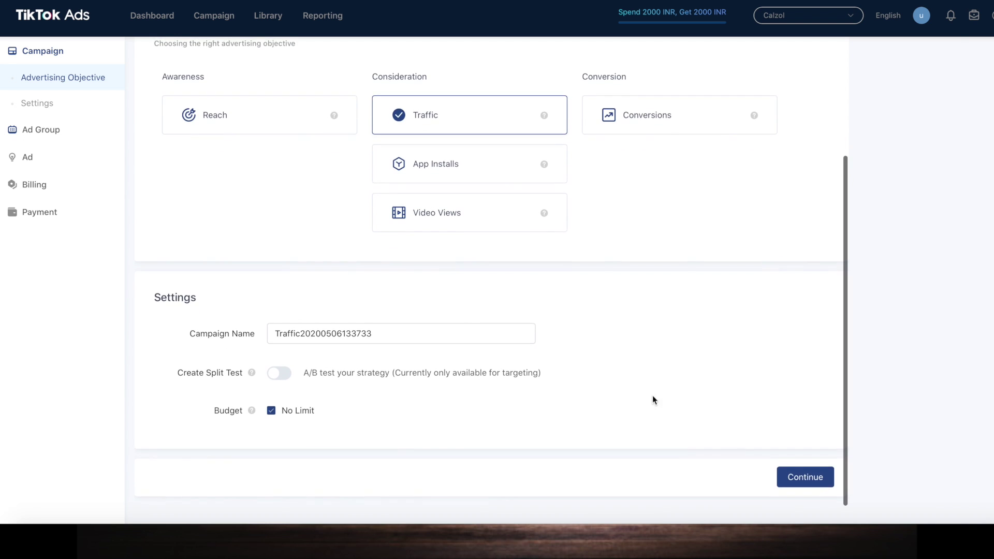
{"action": "left_click", "coordinate": [812, 482]}
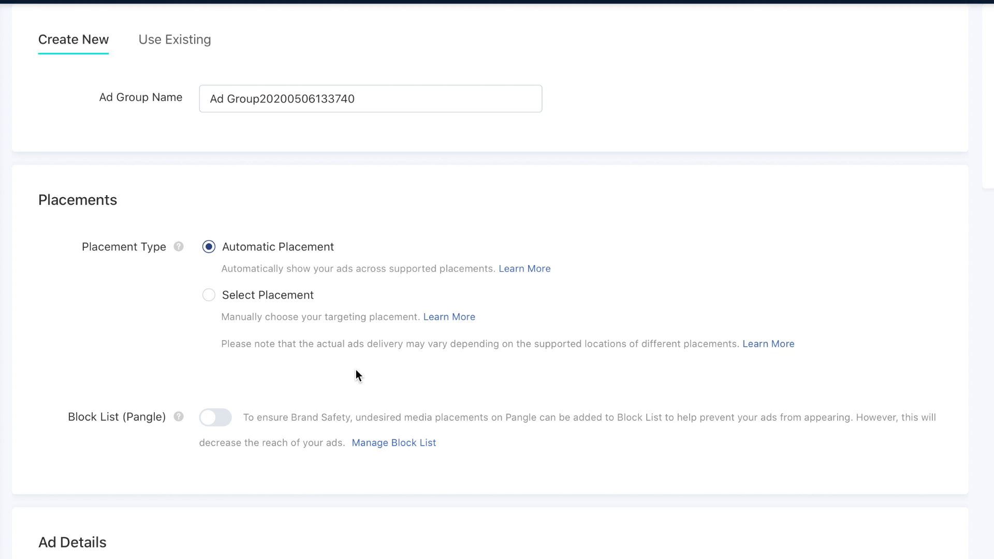
Step: Switch to manual placement and untick News Feed App Series, Vigo, Helo and Pangle, keeping TikTok
{"action": "left_click", "coordinate": [209, 295]}
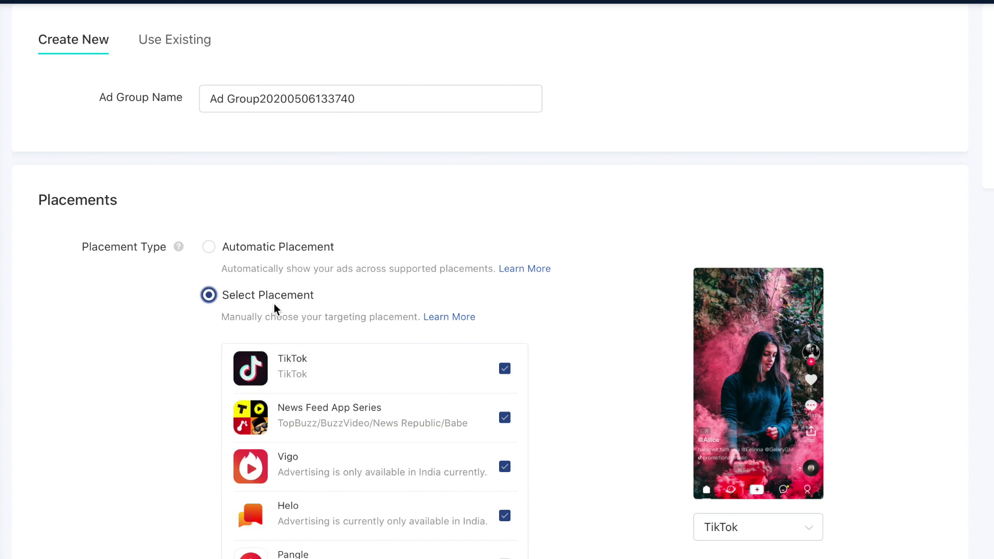
{"action": "scroll", "coordinate": [289, 305], "scroll_direction": "down", "scroll_amount": 2}
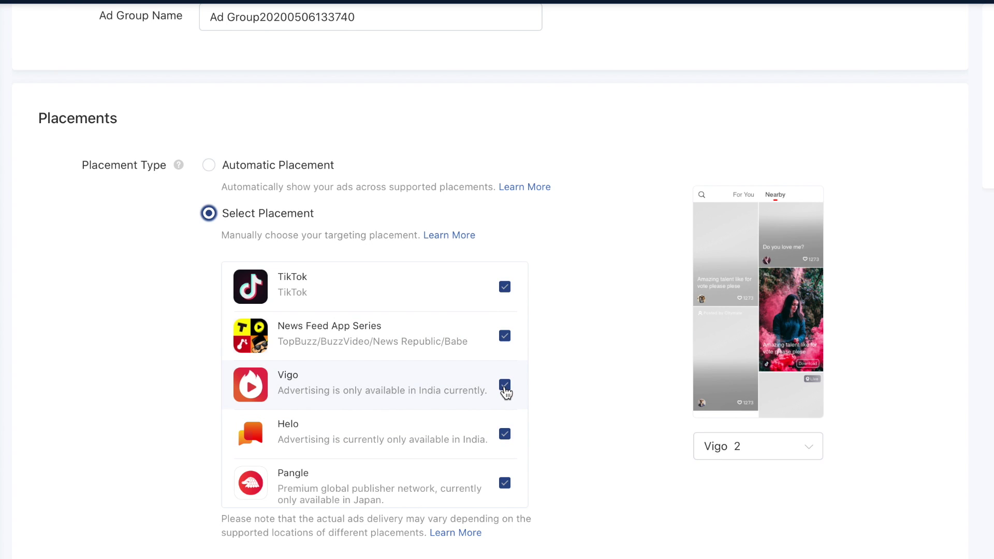
{"action": "left_click", "coordinate": [506, 337]}
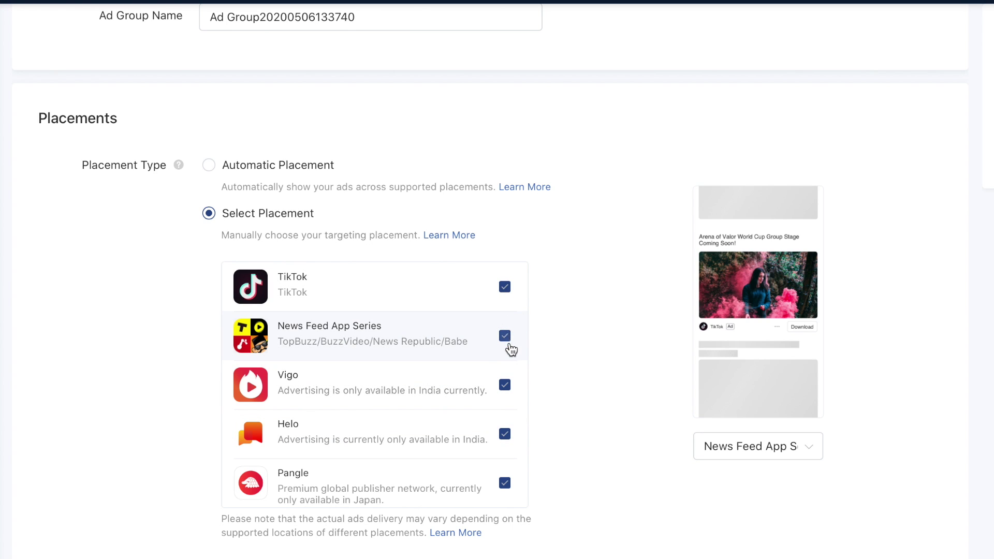
{"action": "left_click", "coordinate": [506, 383]}
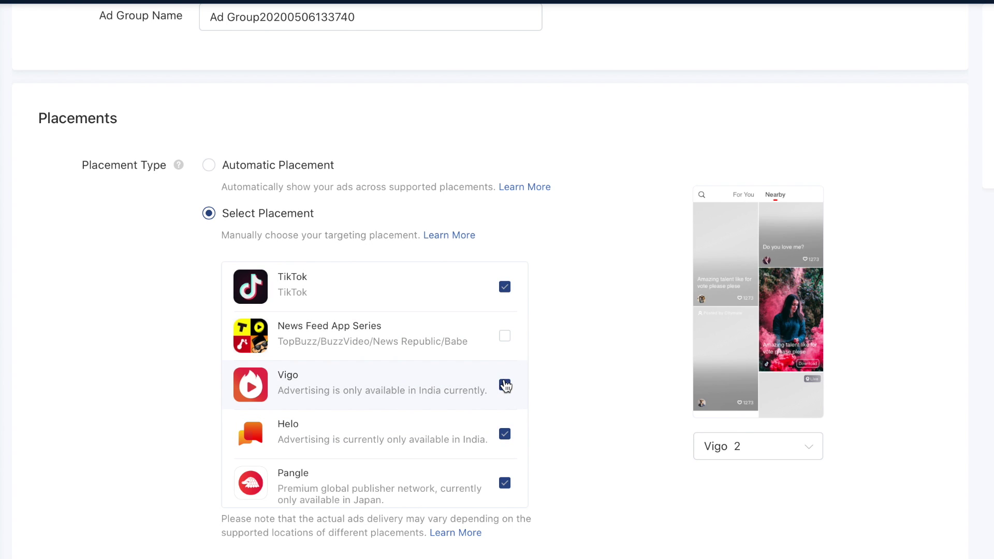
{"action": "left_click", "coordinate": [507, 438]}
{"action": "left_click", "coordinate": [505, 487]}
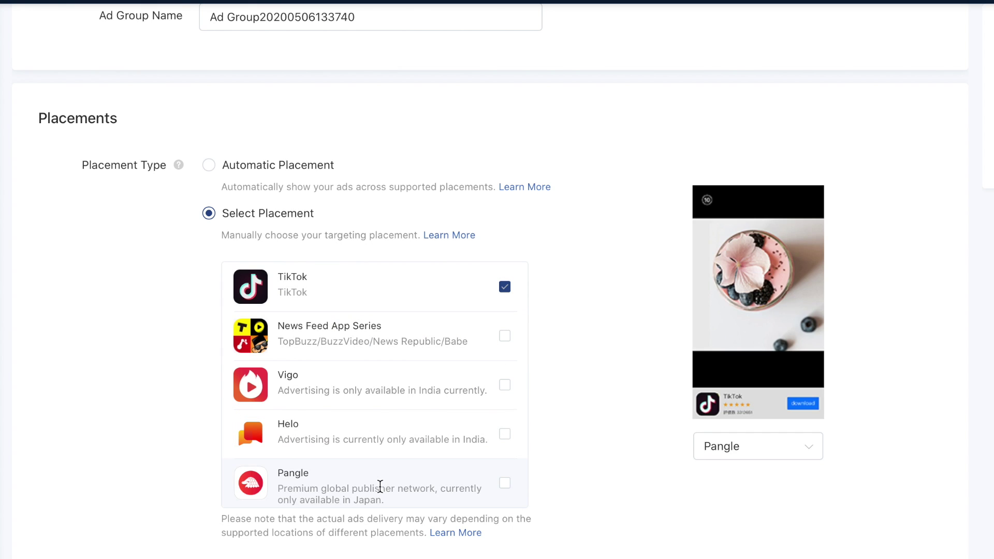
{"action": "scroll", "coordinate": [378, 484], "scroll_direction": "down", "scroll_amount": 1}
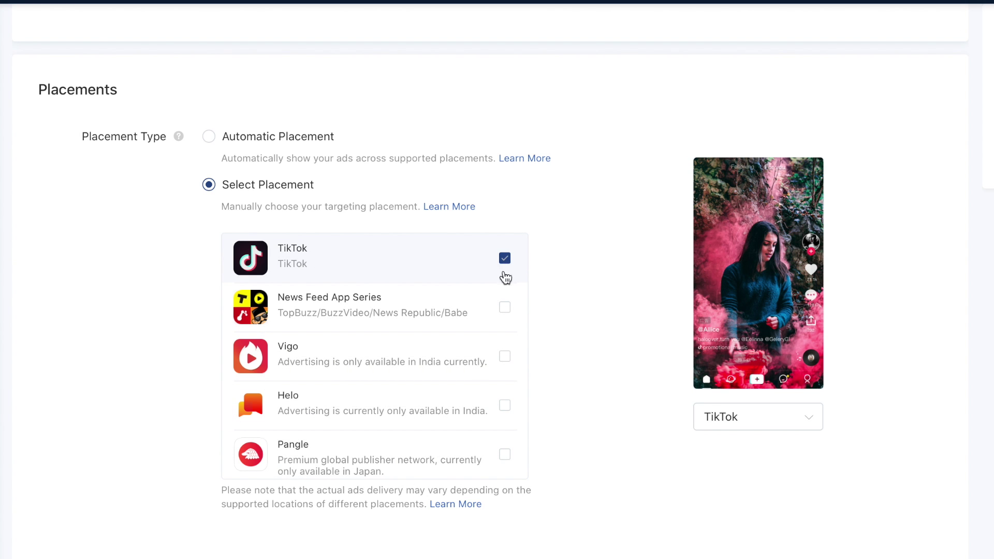
{"action": "scroll", "coordinate": [537, 379], "scroll_direction": "down", "scroll_amount": 4}
{"action": "scroll", "coordinate": [537, 379], "scroll_direction": "down", "scroll_amount": 7}
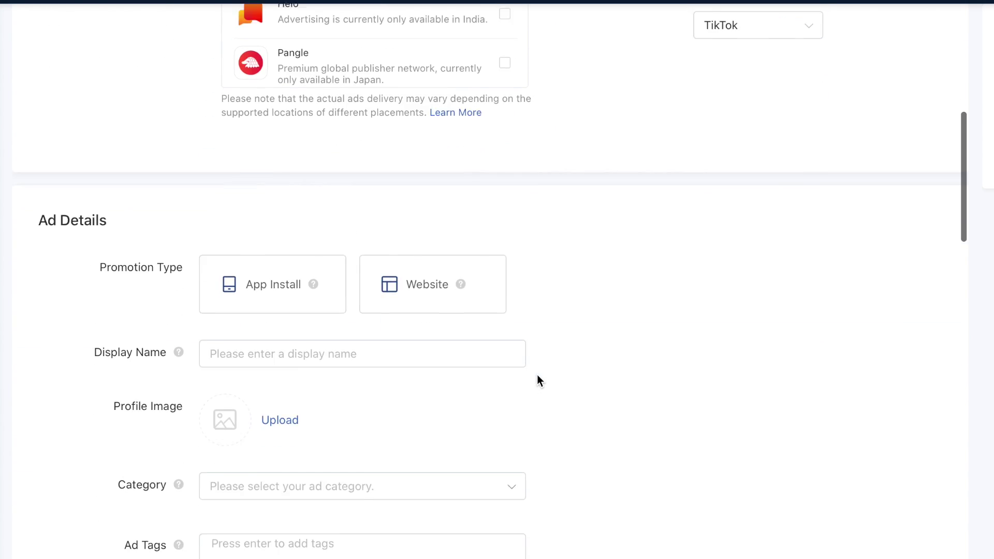
{"action": "left_click", "coordinate": [414, 107]}
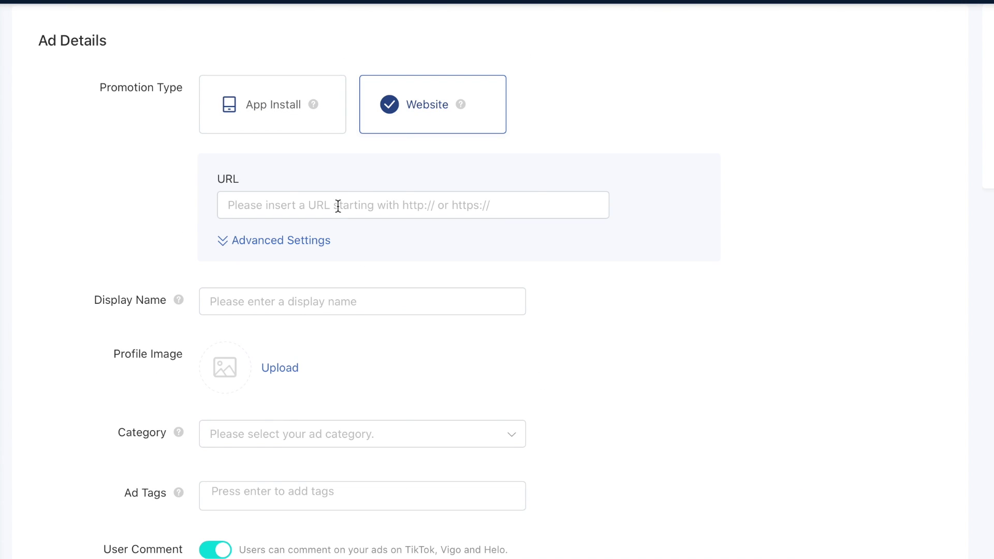
{"action": "left_click", "coordinate": [344, 206]}
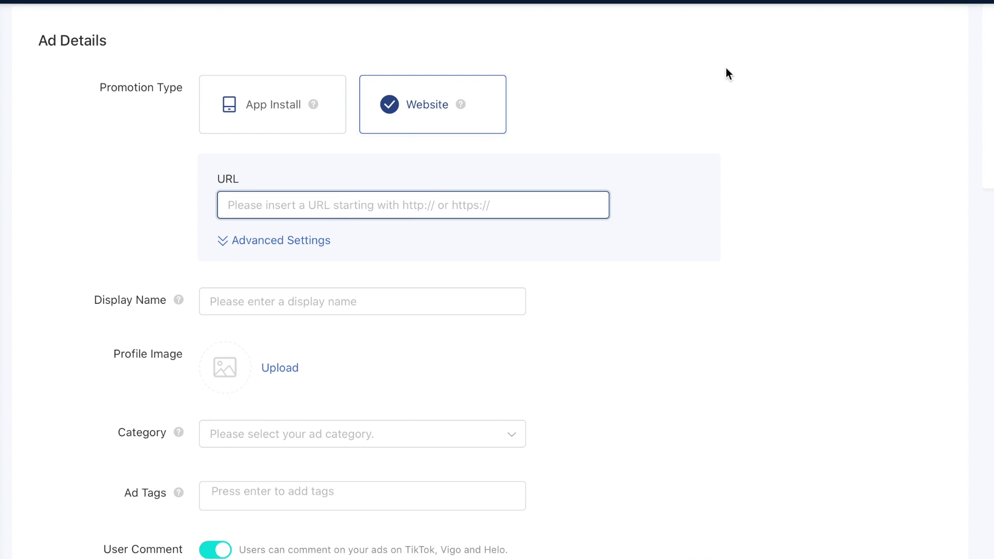
{"action": "type", "text": "http://calzol.com/"}
{"action": "key", "text": "Tab"}
{"action": "key", "text": "Down"}
{"action": "type", "text": "Calzol"}
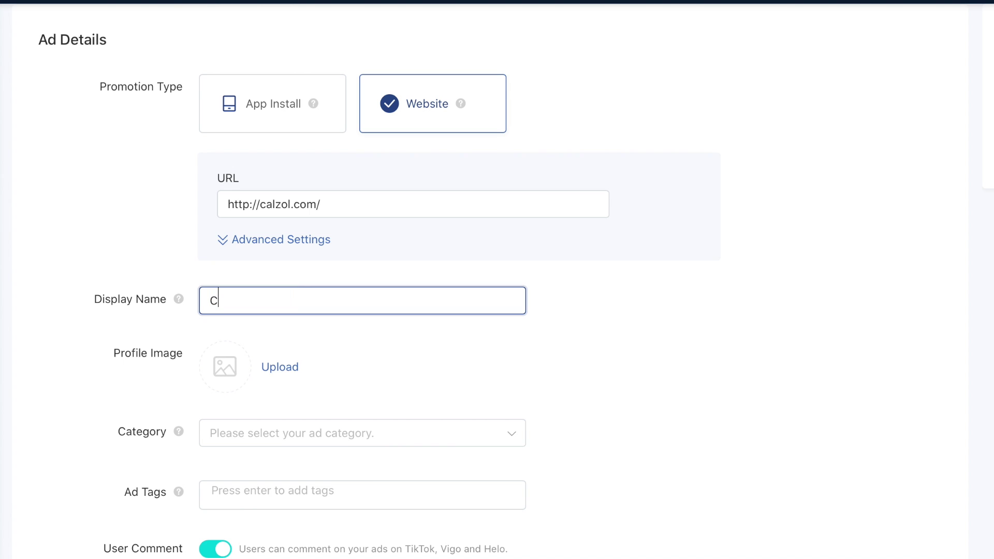
{"action": "left_click", "coordinate": [703, 369]}
Step: Upload the Calzol logo and set the category to Food & Drink > Tea, Coffee & Beverages
{"action": "scroll", "coordinate": [480, 362], "scroll_direction": "down", "scroll_amount": 3}
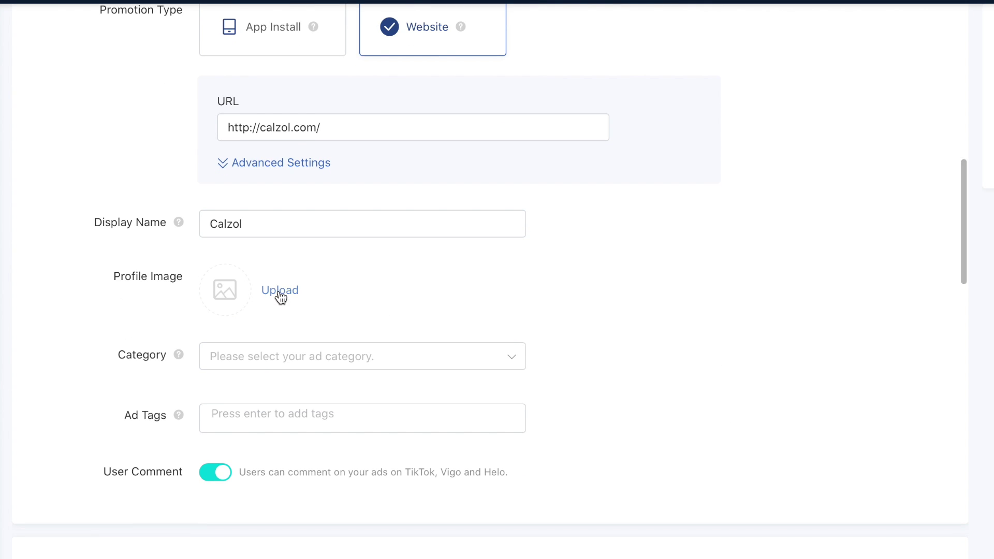
{"action": "left_click", "coordinate": [280, 291]}
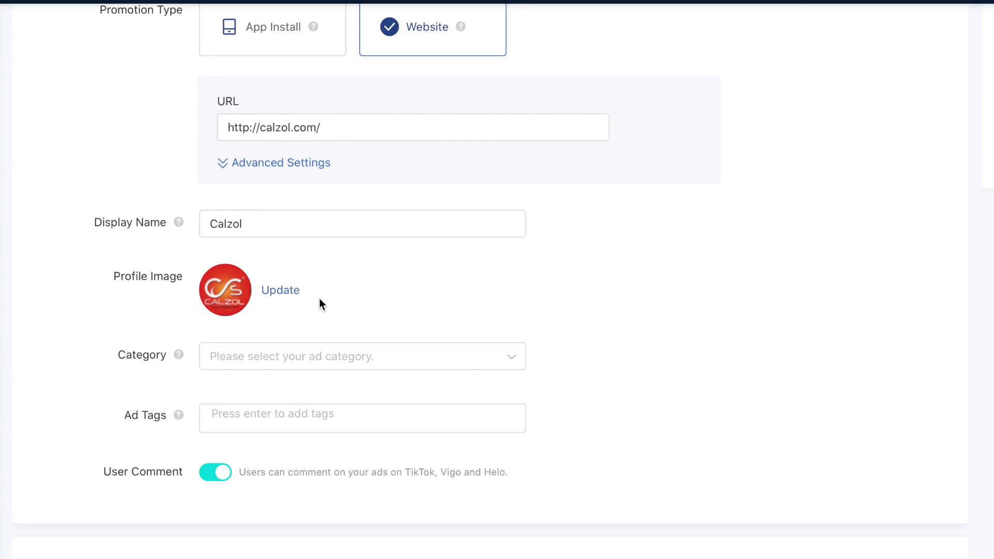
{"action": "left_click", "coordinate": [334, 359]}
{"action": "scroll", "coordinate": [326, 472], "scroll_direction": "down", "scroll_amount": 3}
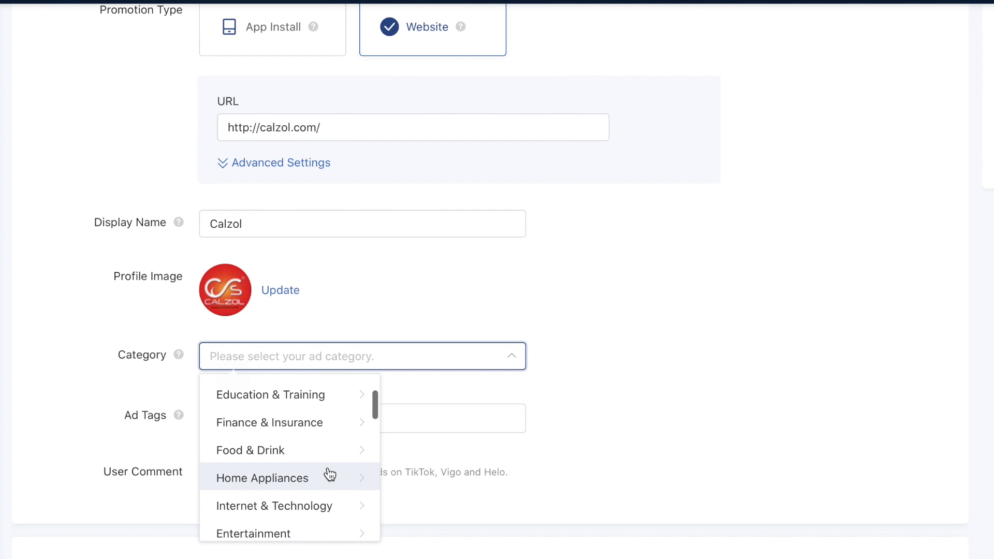
{"action": "scroll", "coordinate": [328, 470], "scroll_direction": "up", "scroll_amount": 2}
{"action": "scroll", "coordinate": [330, 474], "scroll_direction": "down", "scroll_amount": 2}
{"action": "left_click", "coordinate": [326, 431]}
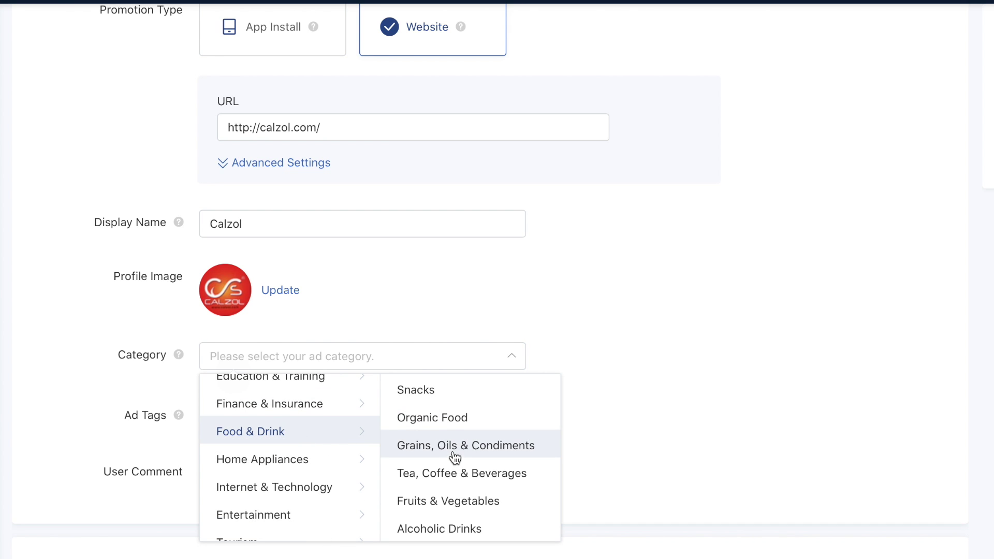
{"action": "left_click", "coordinate": [456, 473]}
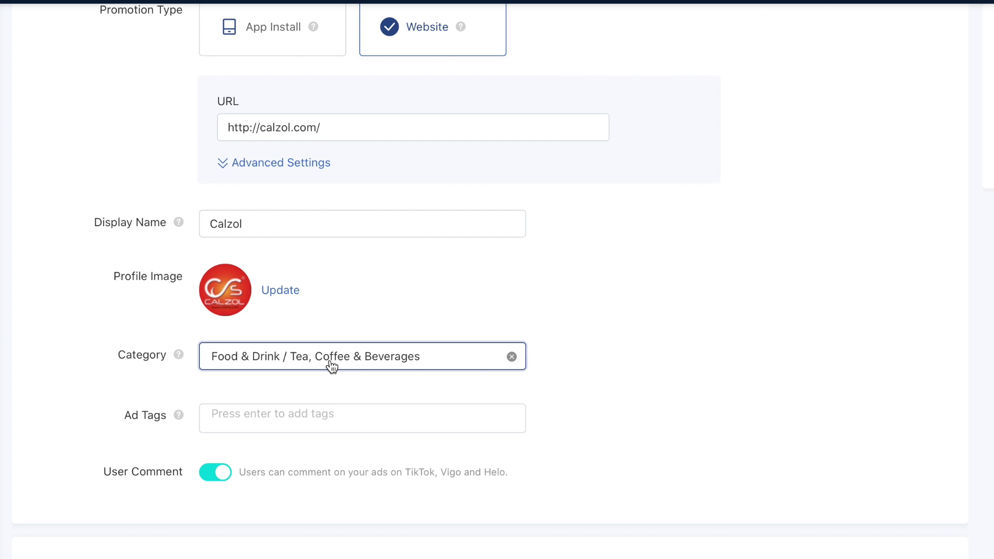
Step: Add Coffee as an ad tag
{"action": "scroll", "coordinate": [333, 374], "scroll_direction": "down", "scroll_amount": 2}
{"action": "left_click", "coordinate": [319, 349]}
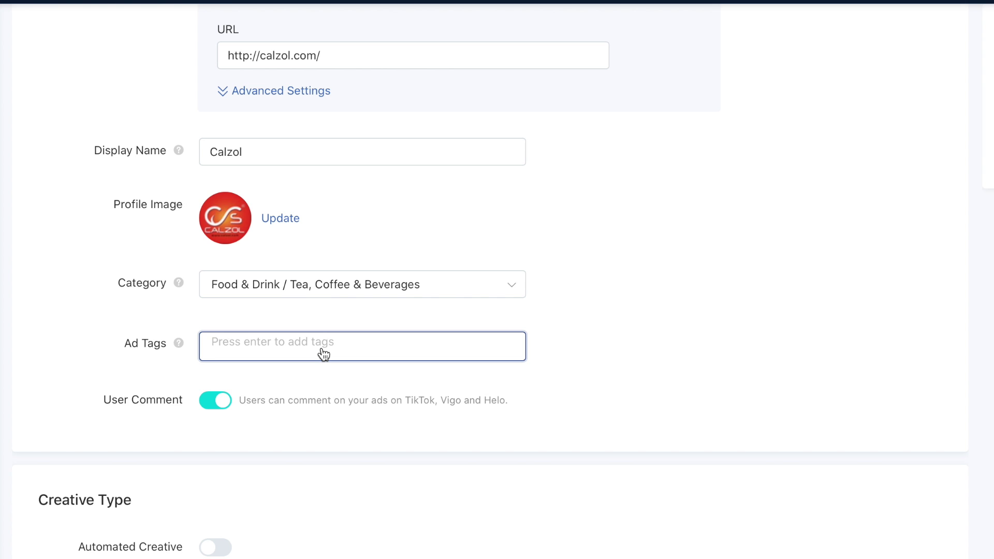
{"action": "type", "text": "Cope"}
{"action": "key", "text": "BackSpace"}
{"action": "key", "text": "BackSpace"}
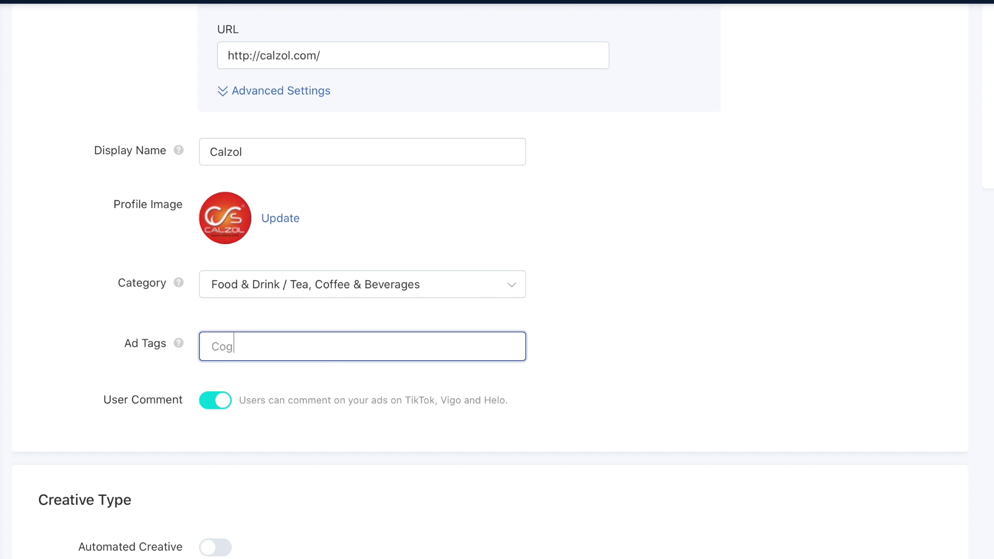
{"action": "type", "text": "ffee"}
{"action": "key", "text": "Return"}
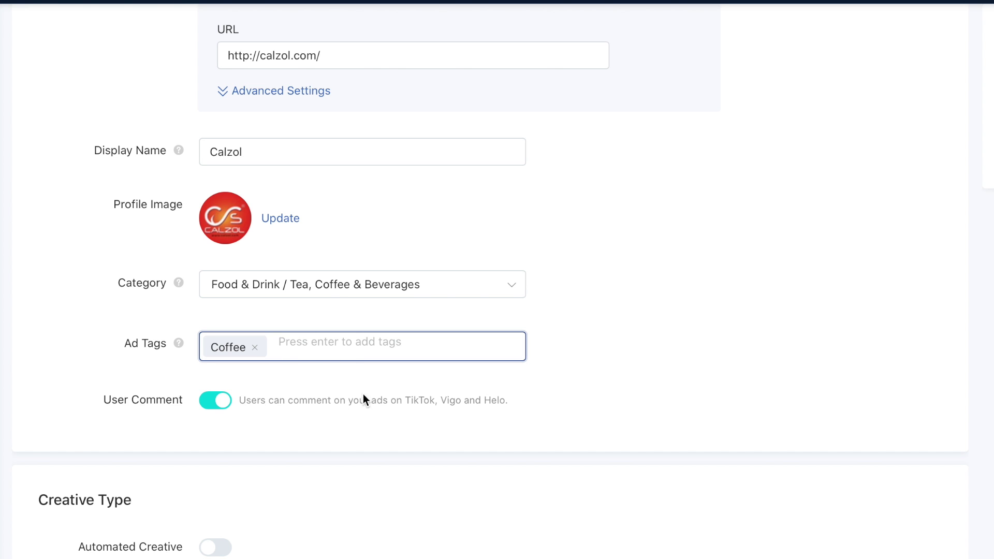
{"action": "scroll", "coordinate": [364, 399], "scroll_direction": "down", "scroll_amount": 2}
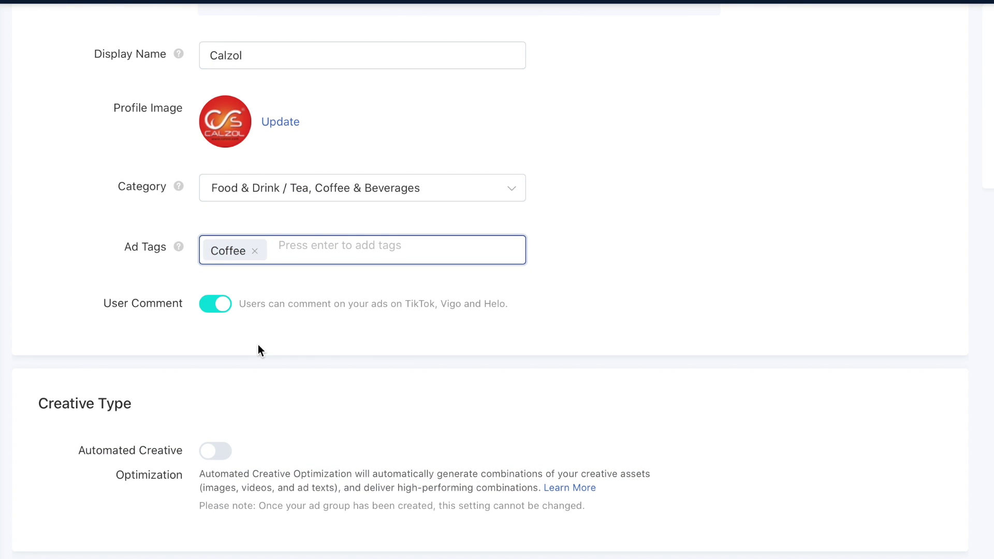
{"action": "scroll", "coordinate": [264, 350], "scroll_direction": "down", "scroll_amount": 1}
{"action": "scroll", "coordinate": [265, 352], "scroll_direction": "down", "scroll_amount": 6}
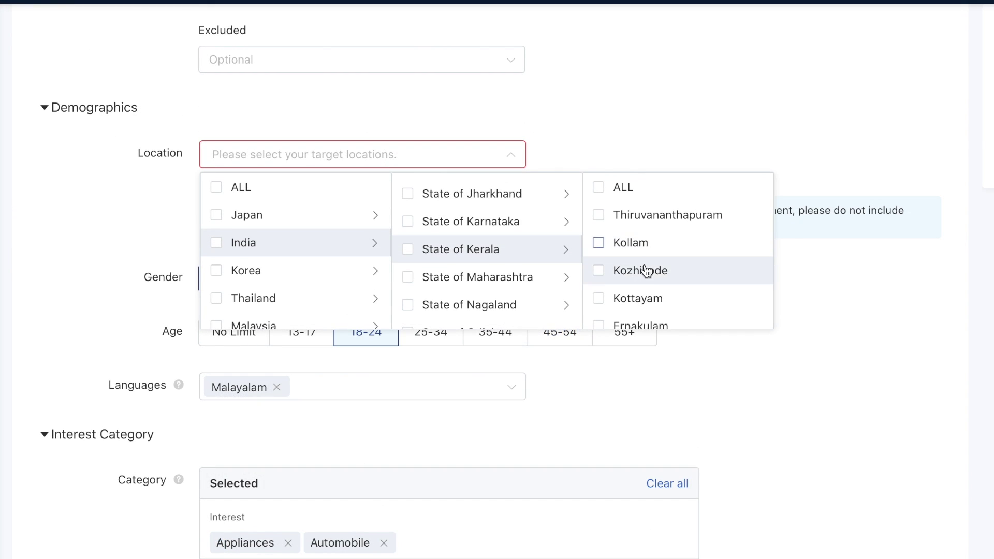
{"action": "left_click", "coordinate": [599, 188]}
{"action": "left_click", "coordinate": [608, 157]}
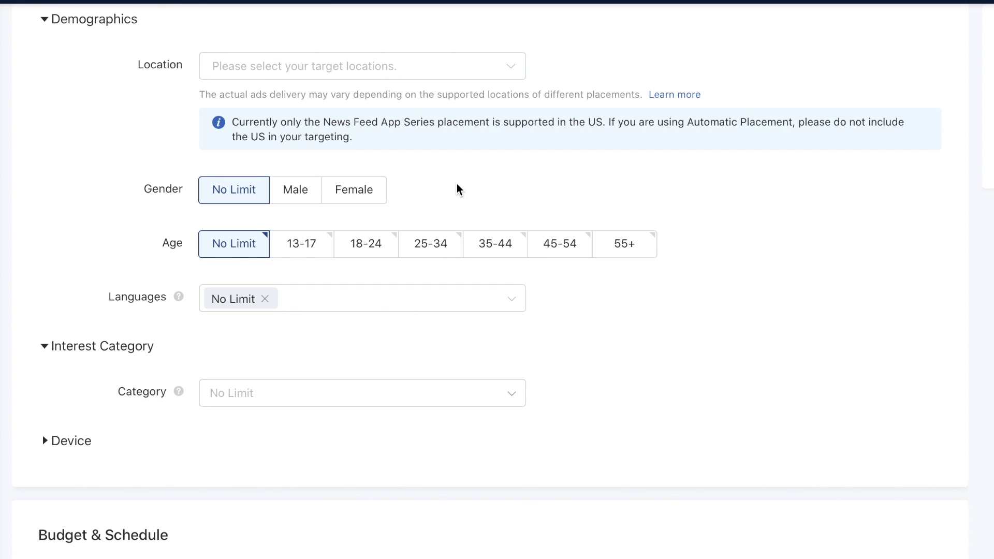
{"action": "left_click", "coordinate": [291, 196]}
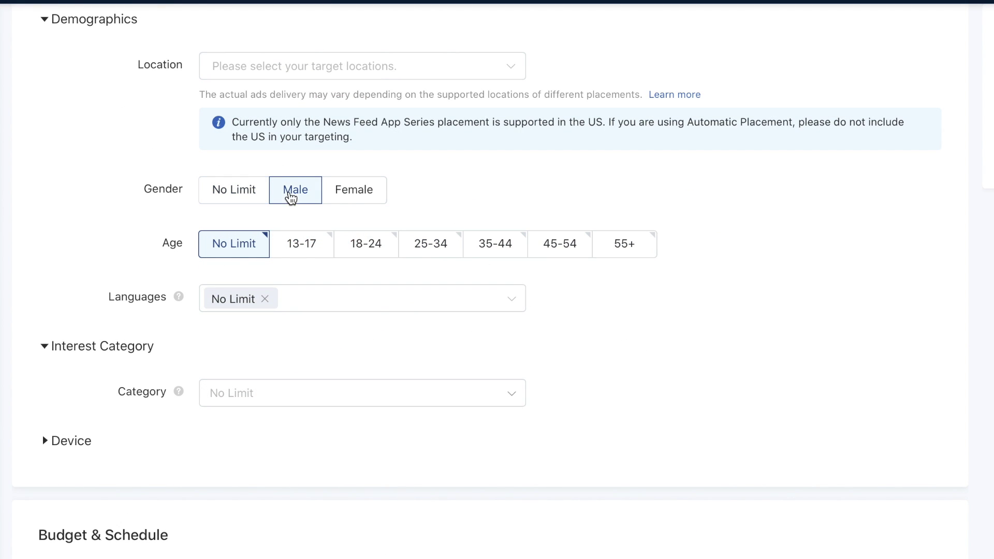
{"action": "left_click", "coordinate": [352, 198]}
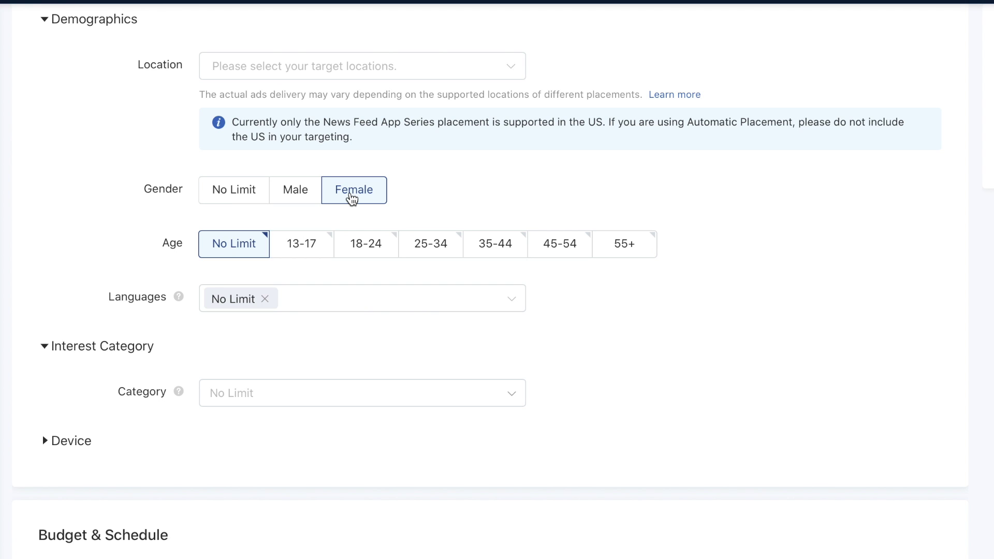
{"action": "left_click", "coordinate": [299, 199]}
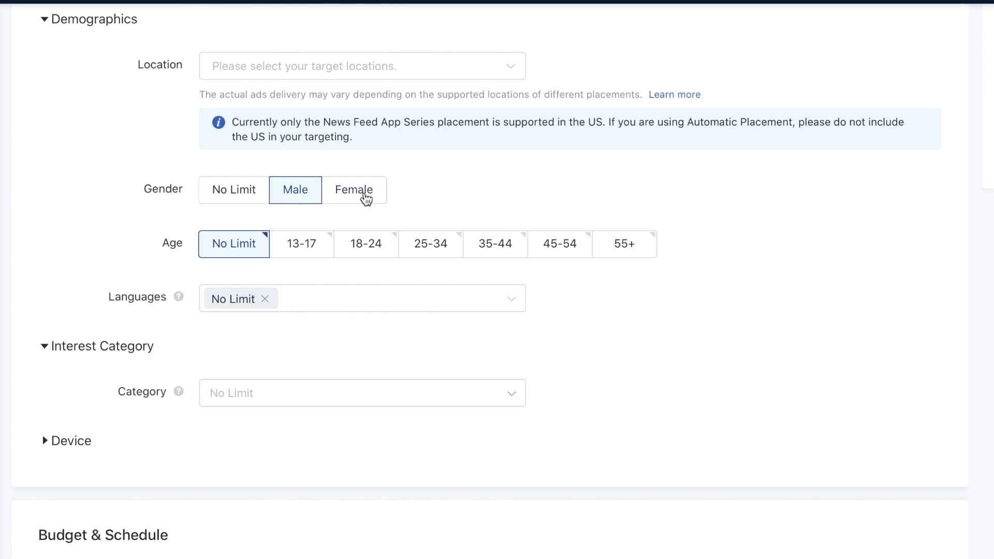
{"action": "left_click", "coordinate": [244, 198]}
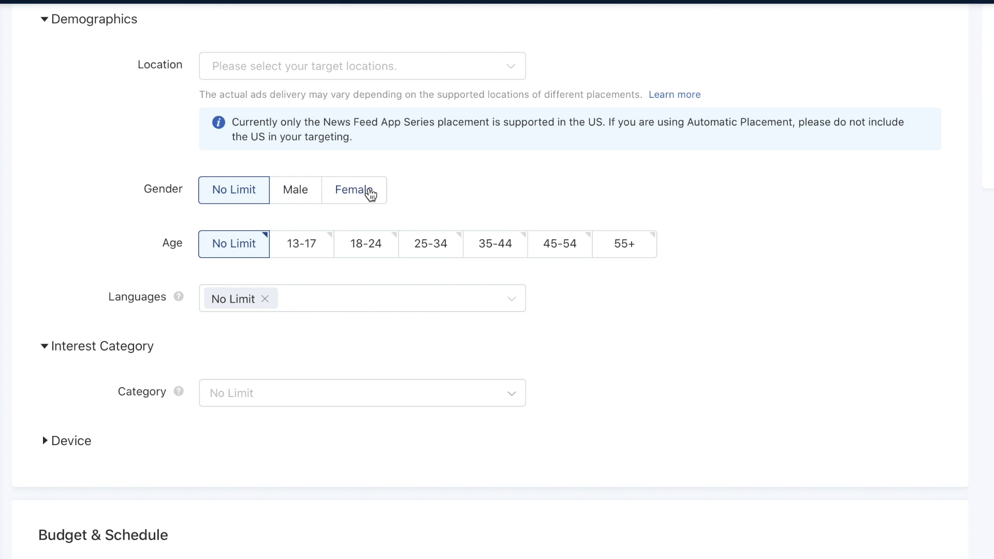
Step: Target ages 18-24 and replace the No Limit language with Malayalam
{"action": "scroll", "coordinate": [328, 206], "scroll_direction": "down", "scroll_amount": 2}
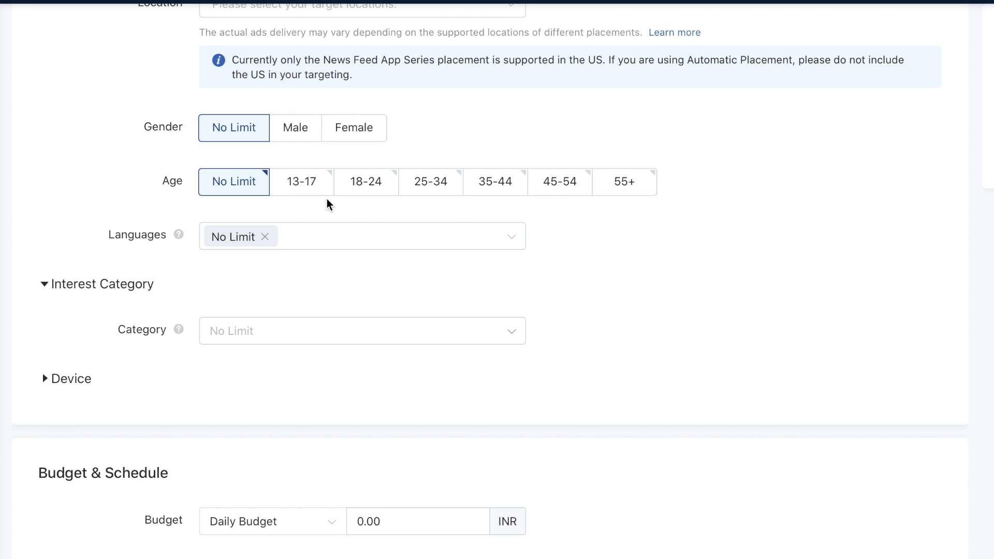
{"action": "left_click", "coordinate": [366, 182]}
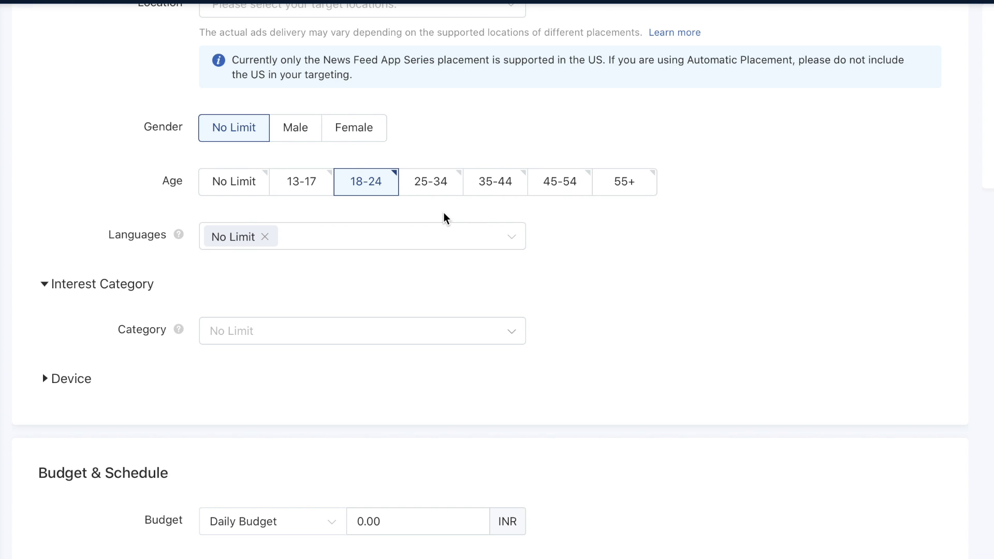
{"action": "scroll", "coordinate": [444, 216], "scroll_direction": "down", "scroll_amount": 1}
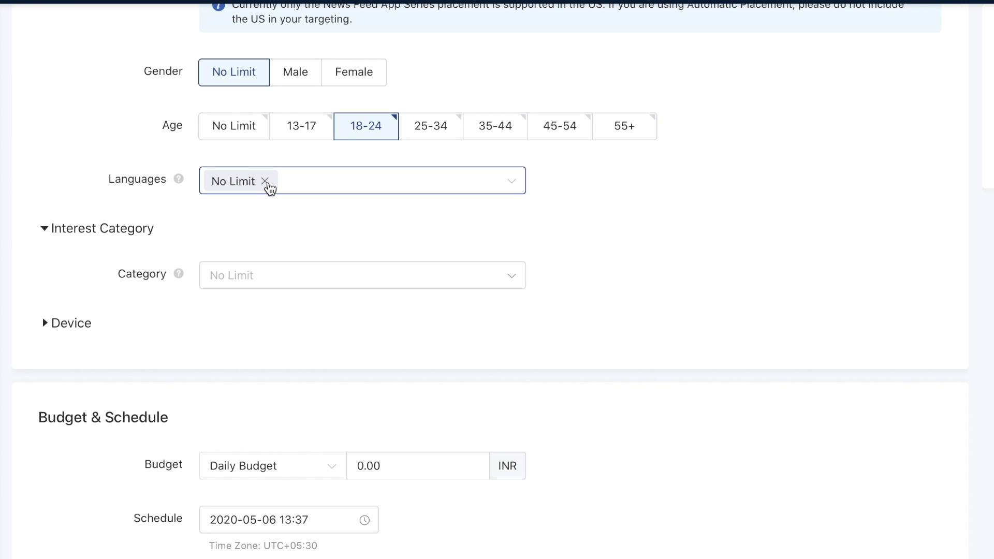
{"action": "left_click", "coordinate": [265, 181]}
{"action": "left_click", "coordinate": [266, 235]}
{"action": "left_click", "coordinate": [608, 271]}
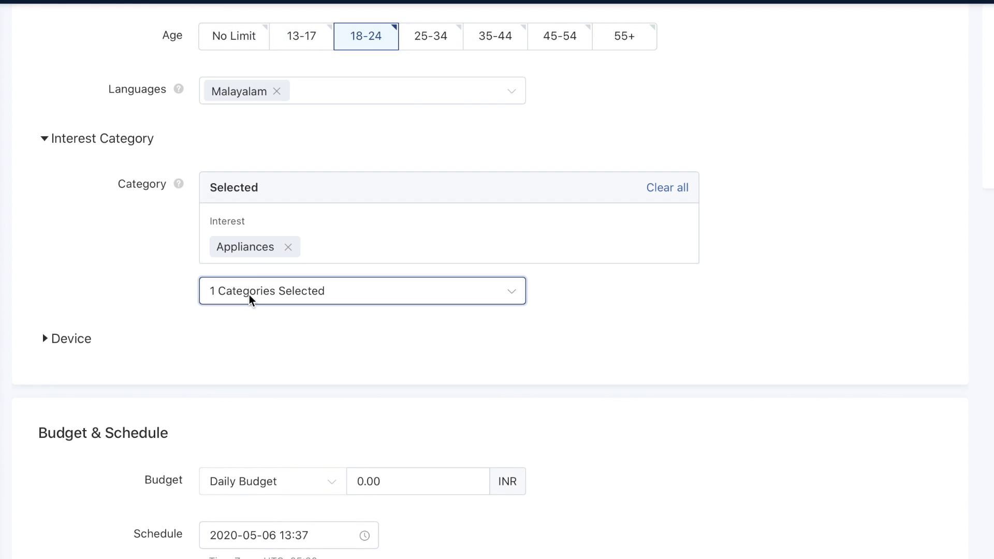
Step: Add Appliances and Automobile interest categories and reveal the device targeting options
{"action": "left_click", "coordinate": [252, 300]}
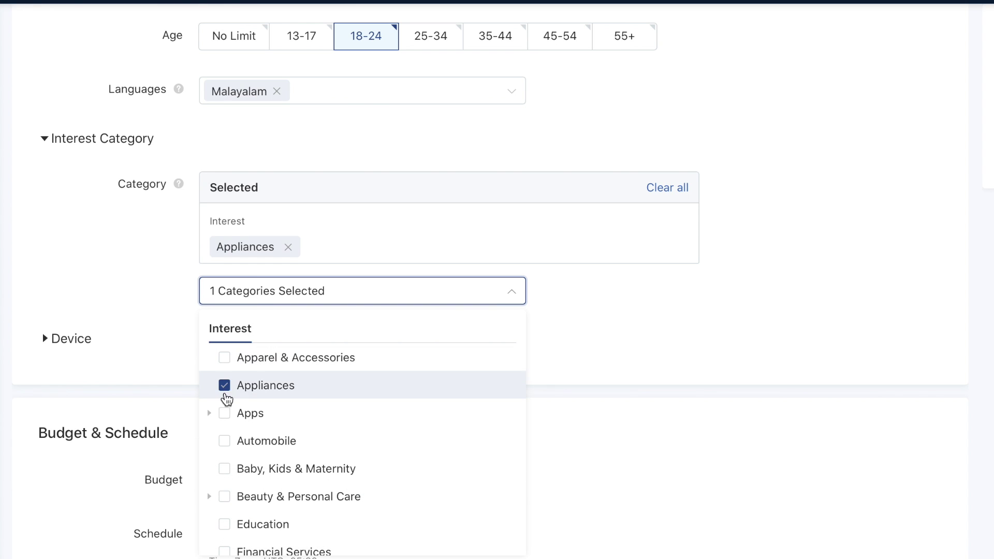
{"action": "left_click", "coordinate": [224, 441]}
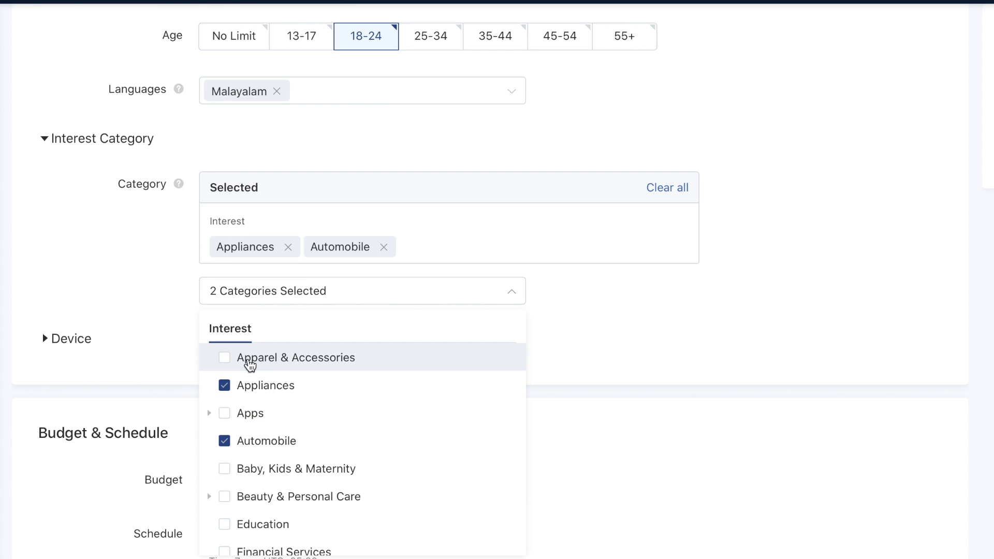
{"action": "scroll", "coordinate": [259, 469], "scroll_direction": "down", "scroll_amount": 3}
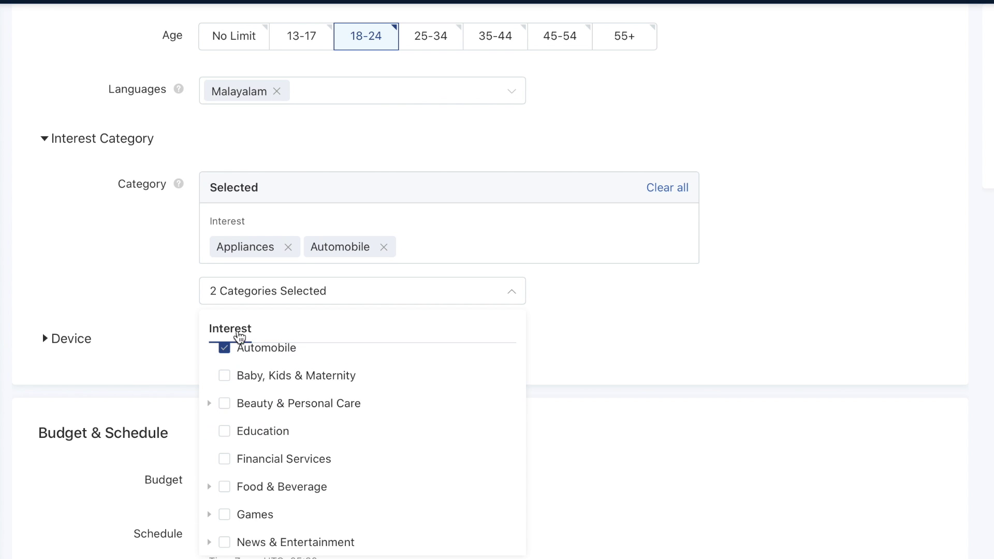
{"action": "scroll", "coordinate": [104, 275], "scroll_direction": "down", "scroll_amount": 3}
{"action": "left_click", "coordinate": [57, 200]}
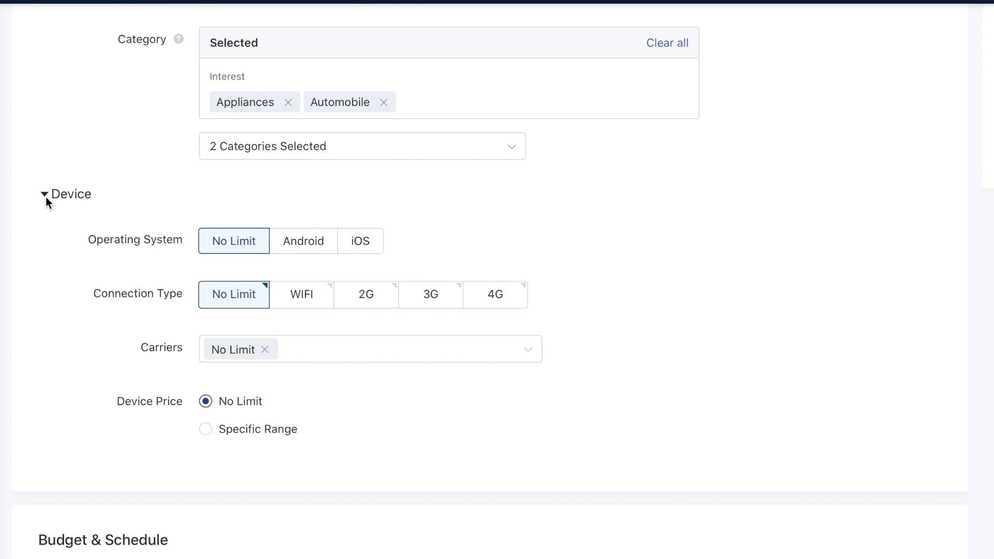
Step: Try Android and iOS operating systems, then leave device price at No Limit
{"action": "left_click", "coordinate": [306, 248]}
{"action": "left_click", "coordinate": [368, 247]}
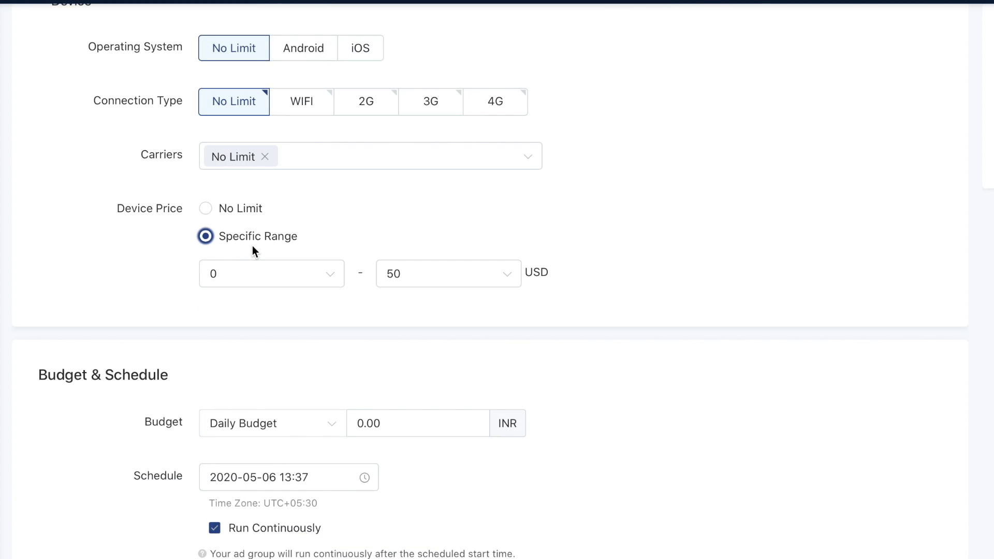
{"action": "left_click", "coordinate": [274, 275]}
{"action": "left_click", "coordinate": [274, 275]}
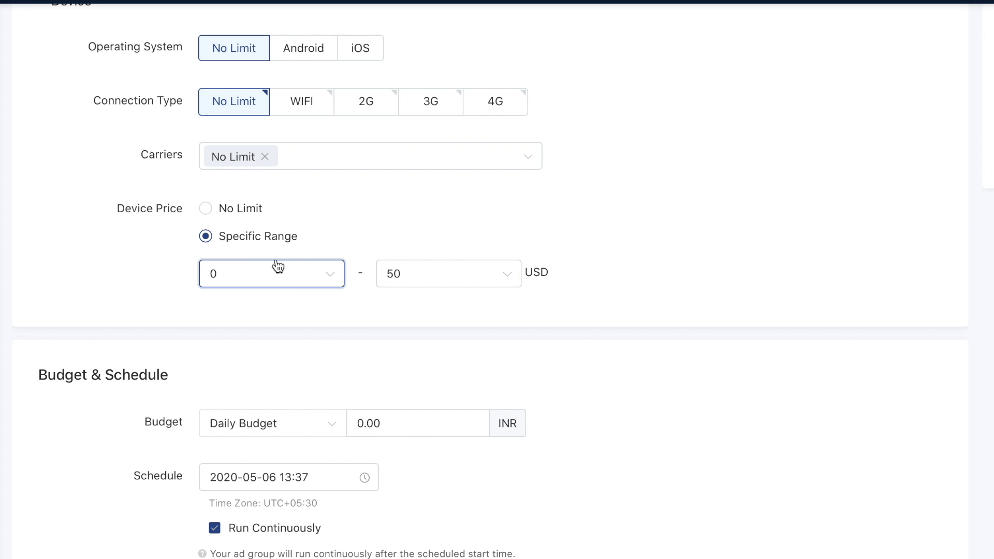
{"action": "left_click", "coordinate": [244, 211]}
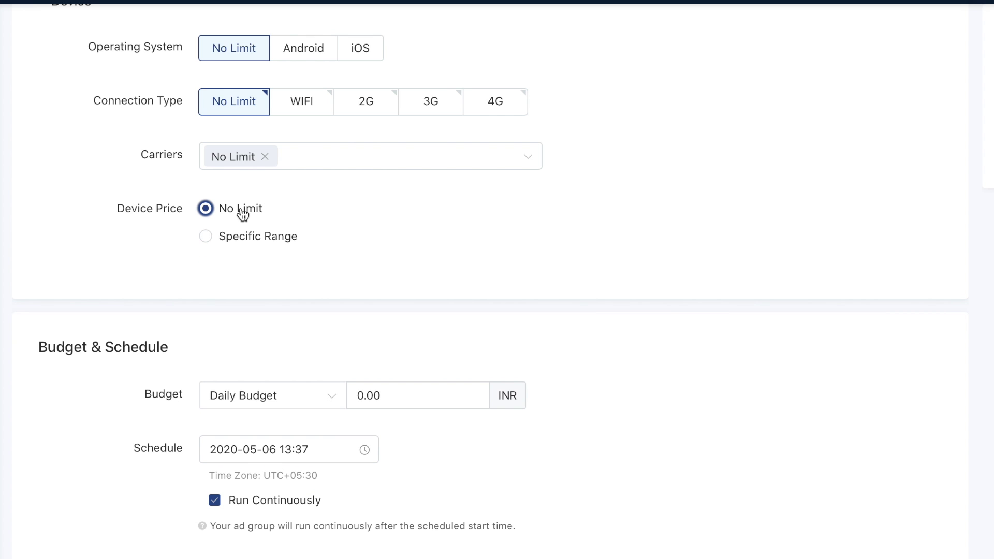
{"action": "scroll", "coordinate": [242, 213], "scroll_direction": "down", "scroll_amount": 5}
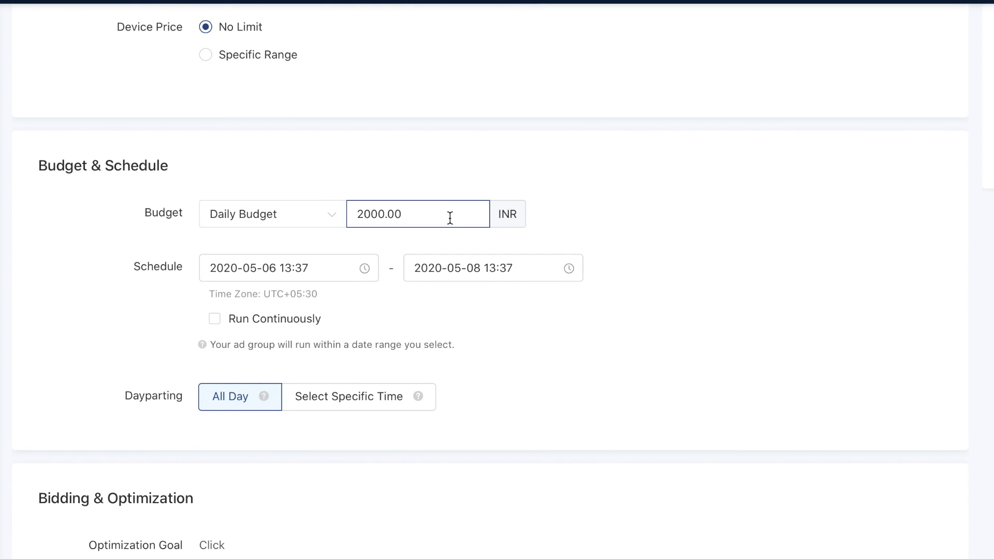
Step: Set the delivery start date to May 8
{"action": "scroll", "coordinate": [368, 313], "scroll_direction": "down", "scroll_amount": 1}
{"action": "left_click", "coordinate": [294, 219]}
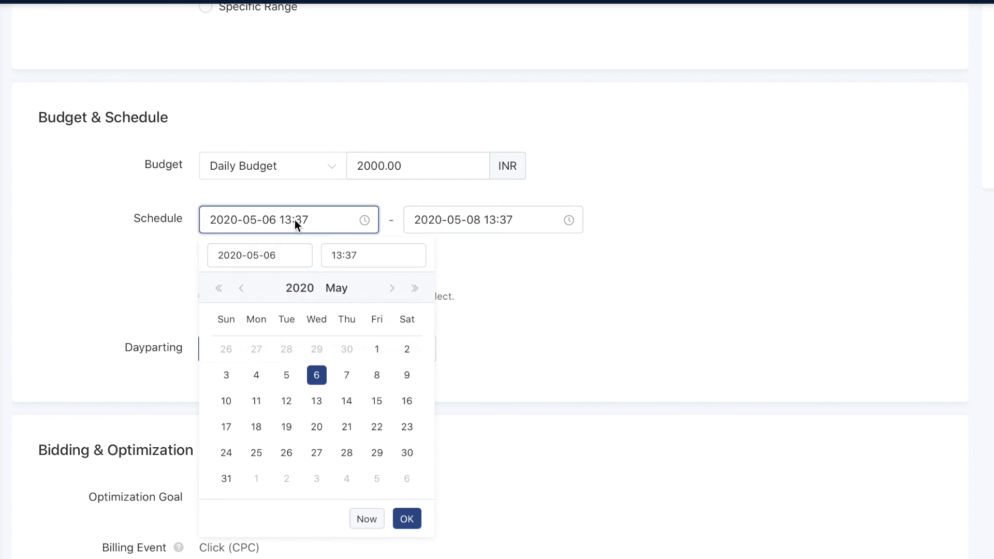
{"action": "left_click", "coordinate": [378, 377]}
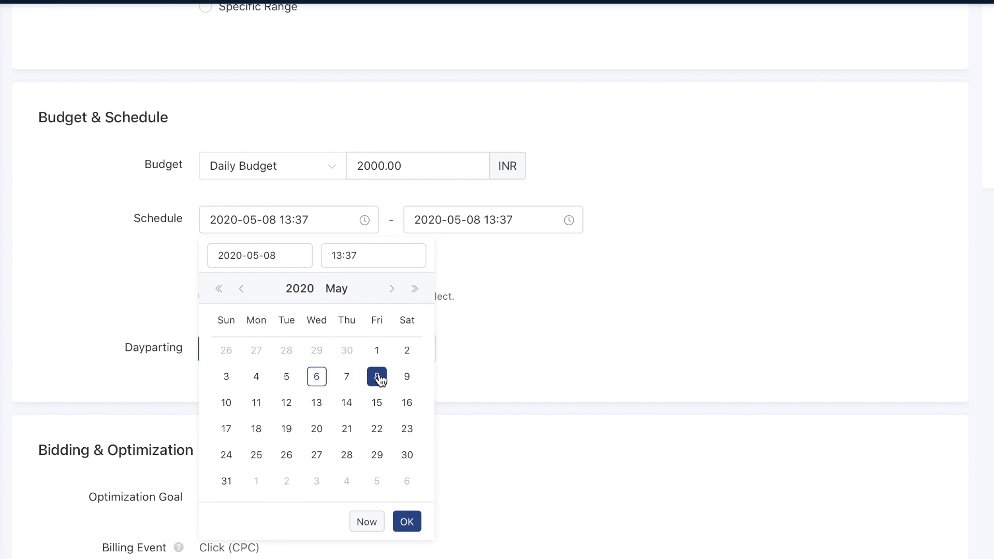
{"action": "left_click", "coordinate": [504, 257]}
Step: Limit delivery to specific Tuesday, Wednesday and Thursday half-hour slots in the schedule grid
{"action": "scroll", "coordinate": [505, 323], "scroll_direction": "down", "scroll_amount": 1}
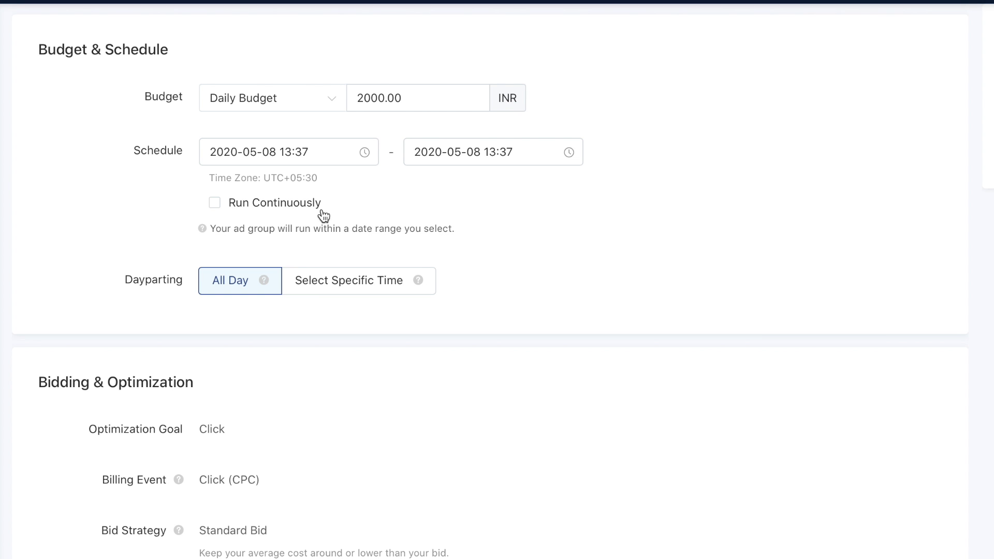
{"action": "scroll", "coordinate": [328, 293], "scroll_direction": "down", "scroll_amount": 1}
{"action": "left_click", "coordinate": [336, 228]}
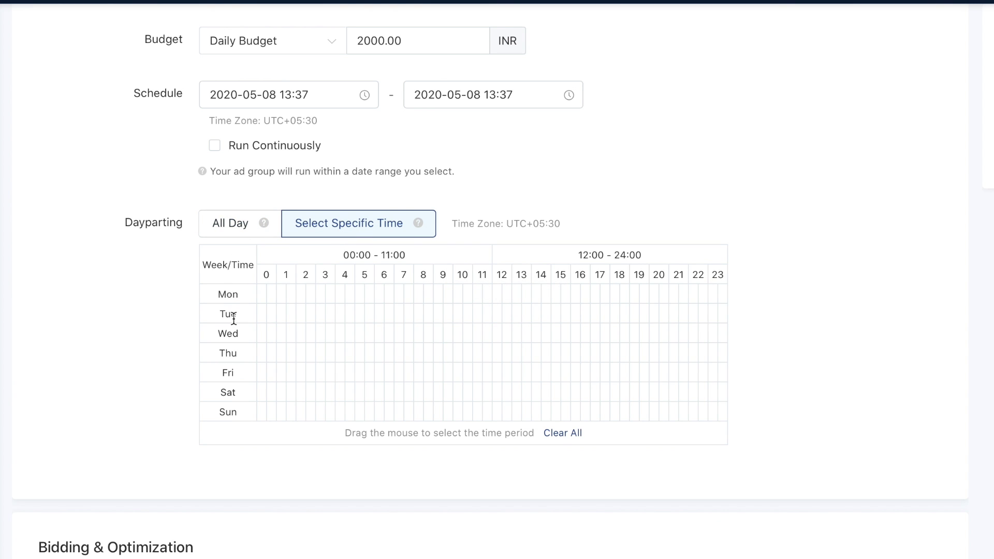
{"action": "left_click_drag", "start_coordinate": [272, 332], "coordinate": [292, 333]}
{"action": "left_click", "coordinate": [341, 333]}
{"action": "left_click", "coordinate": [400, 353]}
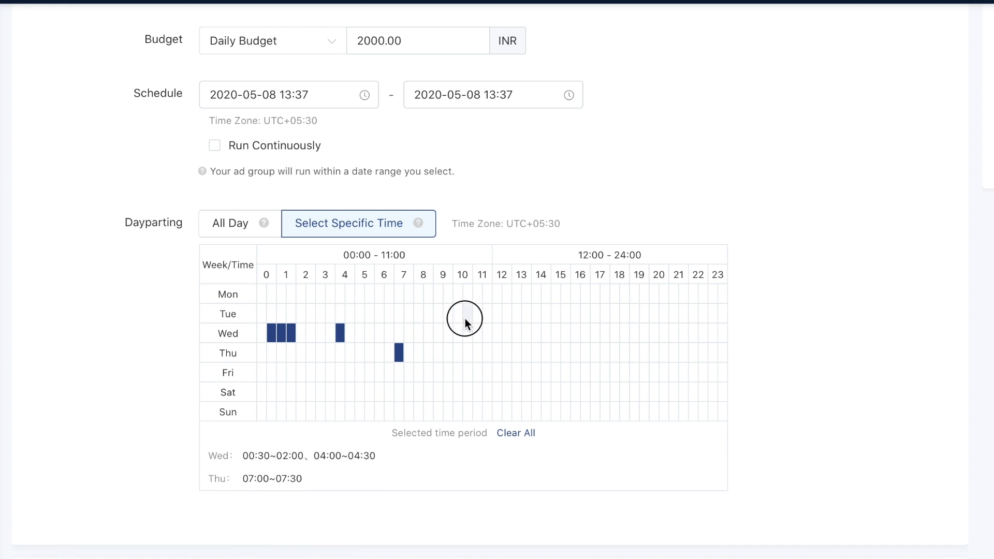
{"action": "left_click", "coordinate": [466, 318]}
{"action": "left_click", "coordinate": [499, 350]}
{"action": "left_click", "coordinate": [559, 340]}
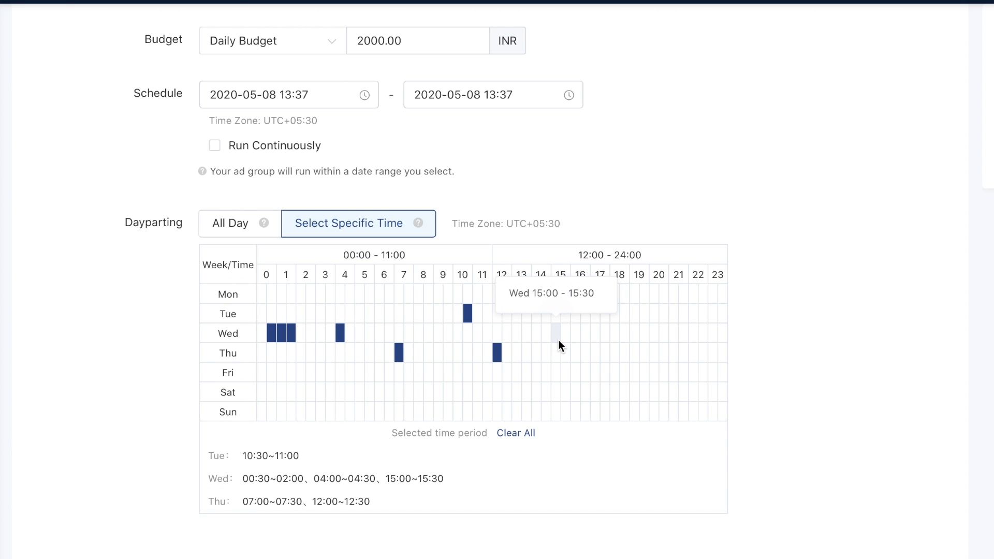
Step: Bid 10.00 INR per click
{"action": "scroll", "coordinate": [460, 388], "scroll_direction": "down", "scroll_amount": 10}
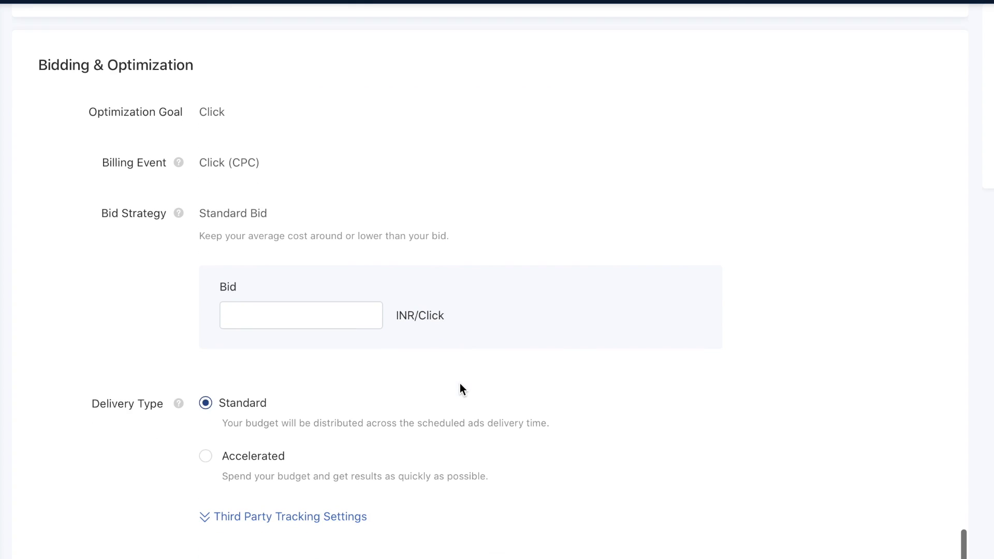
{"action": "key", "text": "Tab"}
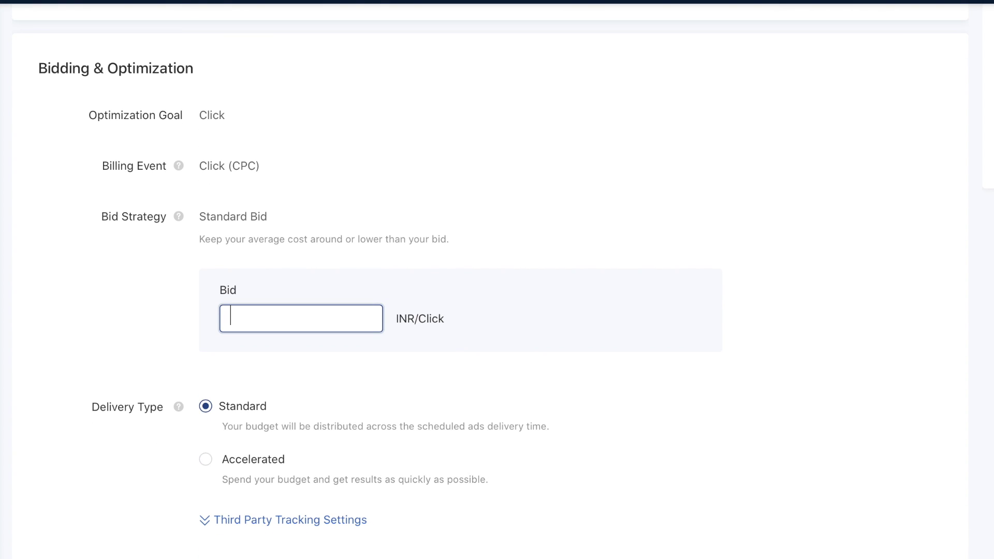
{"action": "type", "text": "10"}
{"action": "left_click", "coordinate": [247, 365]}
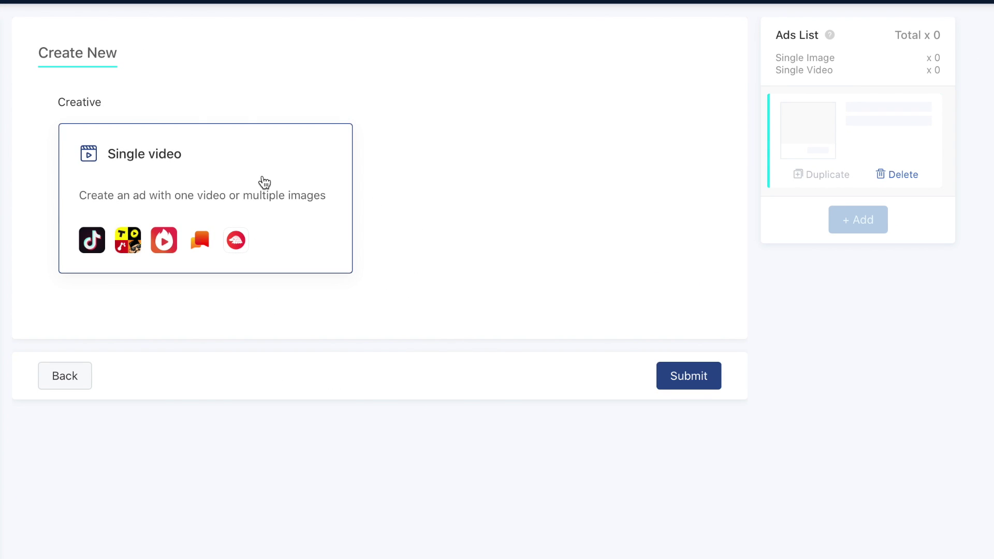
Step: Choose a single video ad, review the 5-60s and 720 resolution requirements, and open Add from Computer
{"action": "left_click", "coordinate": [265, 184]}
{"action": "scroll", "coordinate": [269, 180], "scroll_direction": "down", "scroll_amount": 2}
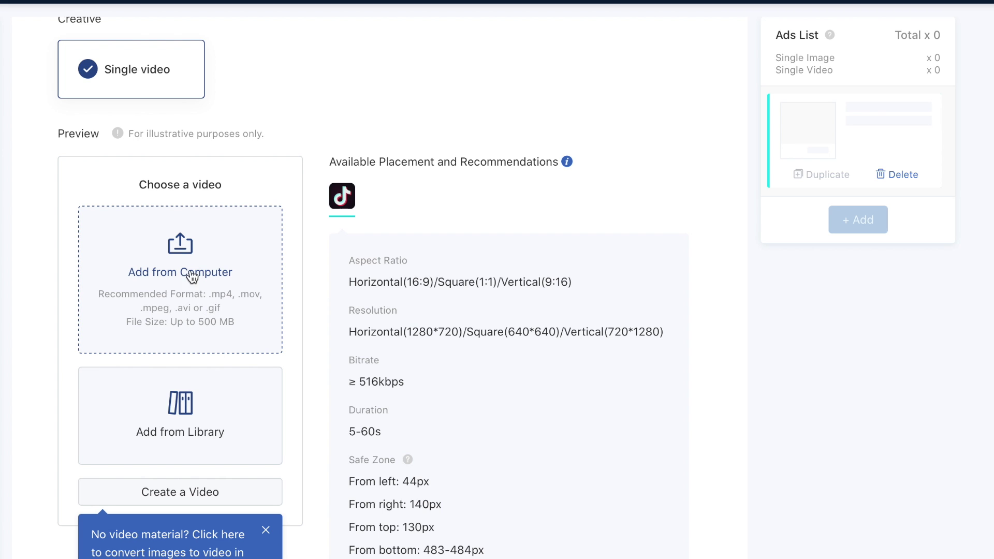
{"action": "scroll", "coordinate": [206, 319], "scroll_direction": "down", "scroll_amount": 1}
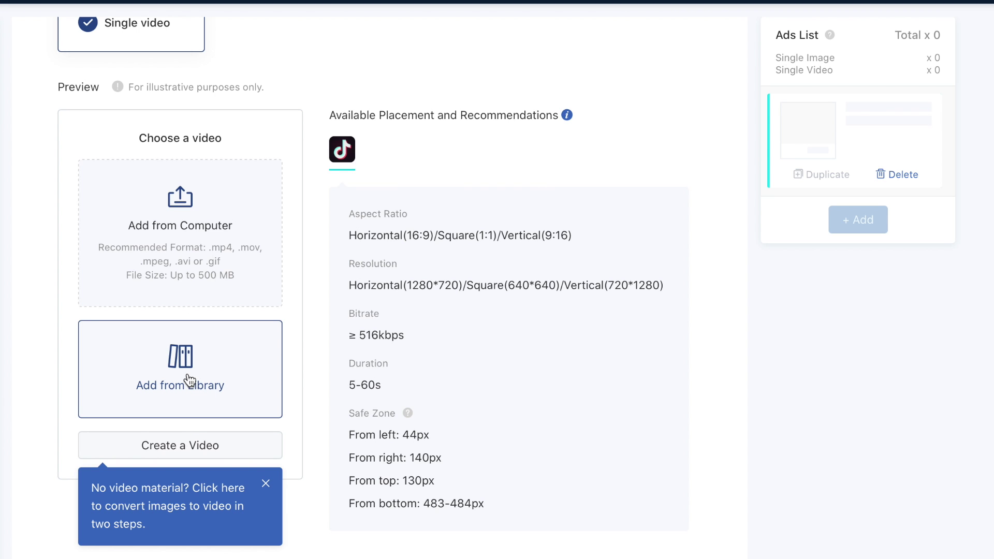
{"action": "scroll", "coordinate": [373, 389], "scroll_direction": "down", "scroll_amount": 1}
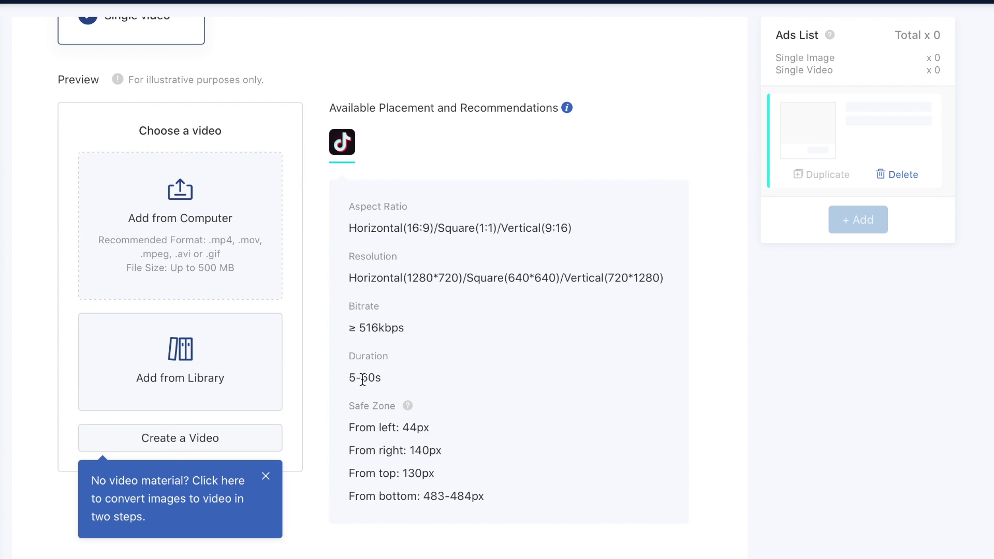
{"action": "left_click_drag", "start_coordinate": [350, 378], "coordinate": [387, 378]}
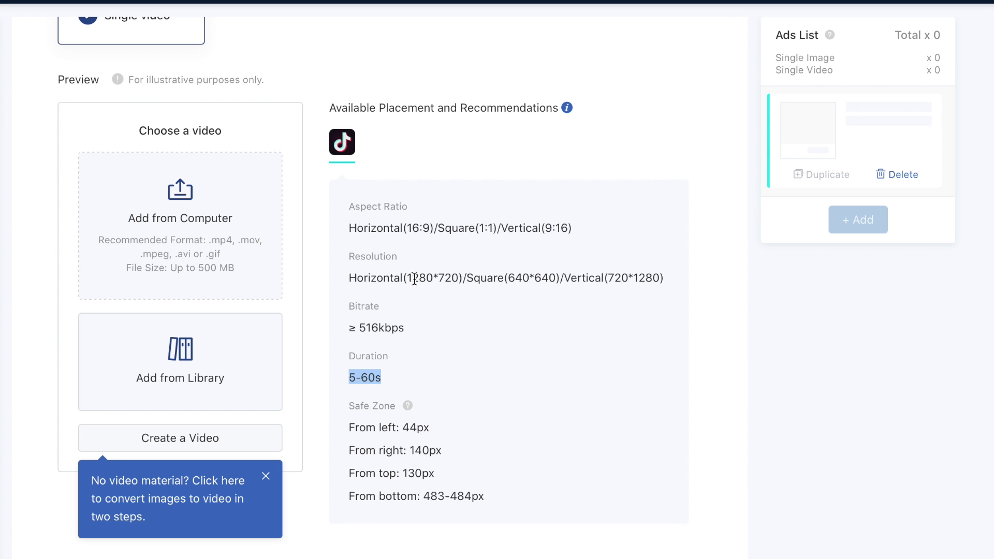
{"action": "left_click_drag", "start_coordinate": [433, 278], "coordinate": [460, 278]}
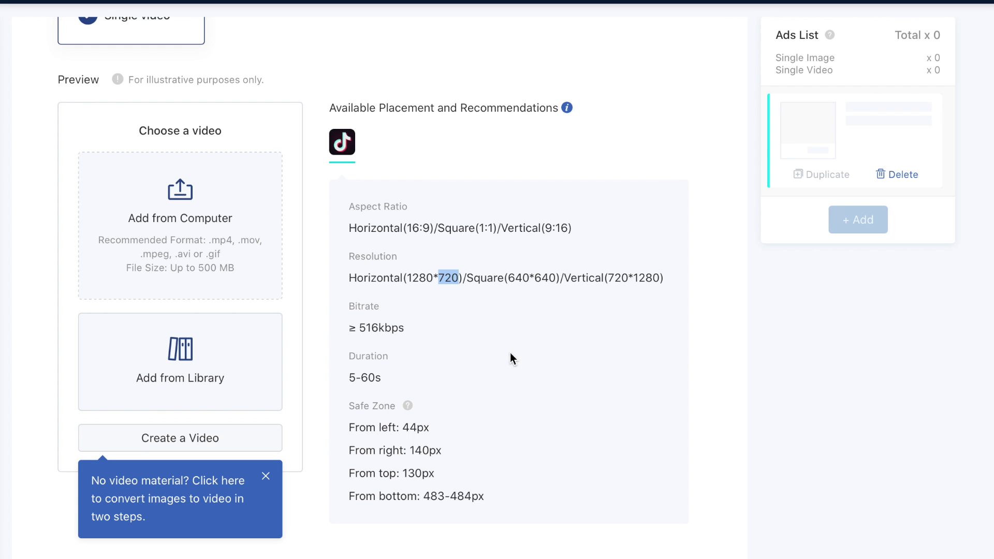
{"action": "left_click", "coordinate": [153, 209]}
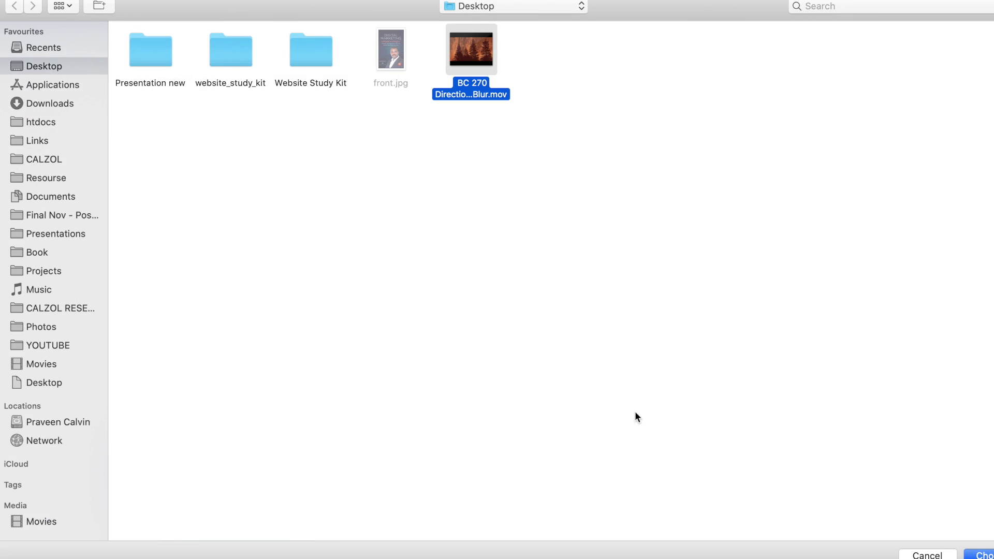
Step: Attach the Desktop .mov video and enter the ad text 'Digital Marketing Training All Kerala'
{"action": "left_click", "coordinate": [928, 556]}
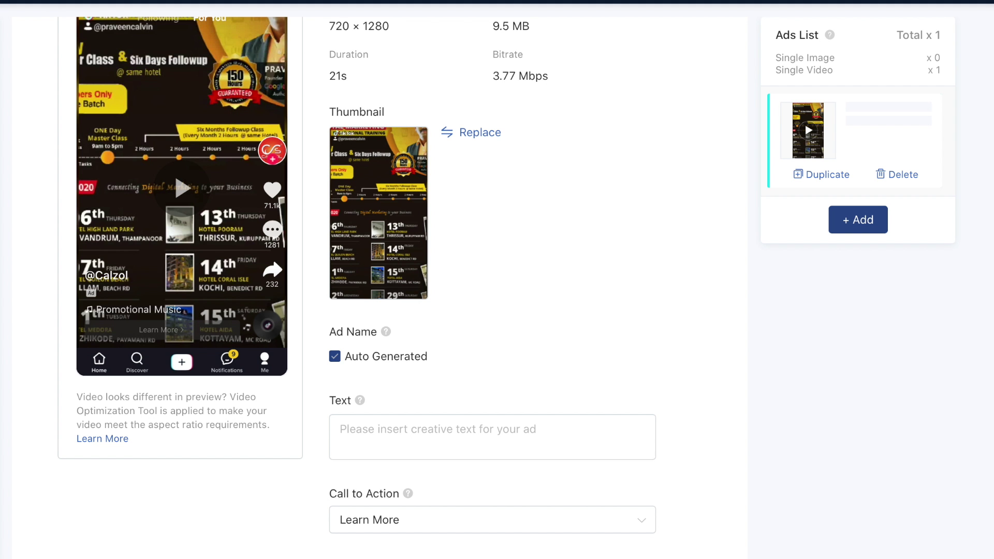
{"action": "left_click", "coordinate": [530, 442]}
{"action": "type", "text": "Digital "}
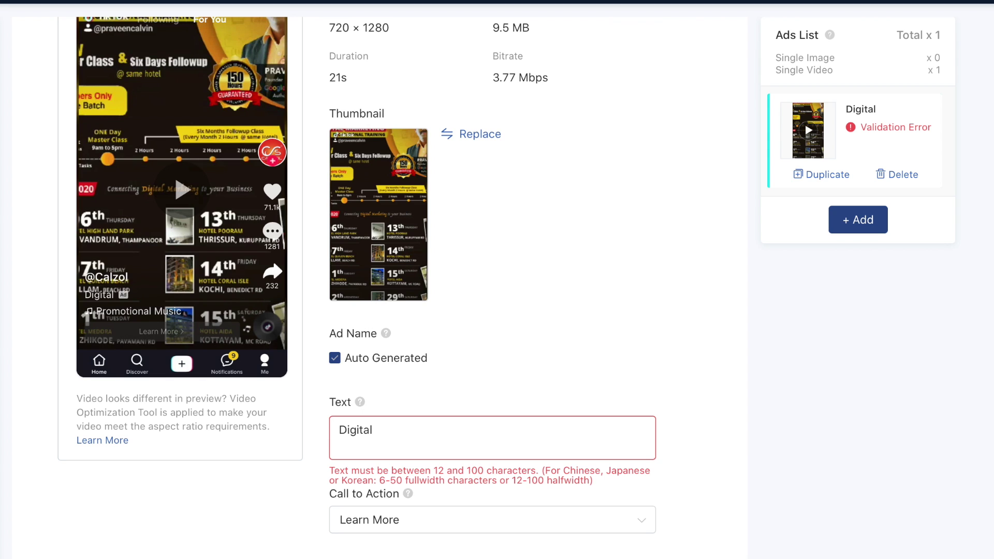
{"action": "type", "text": "Marketing Training All Kerala"}
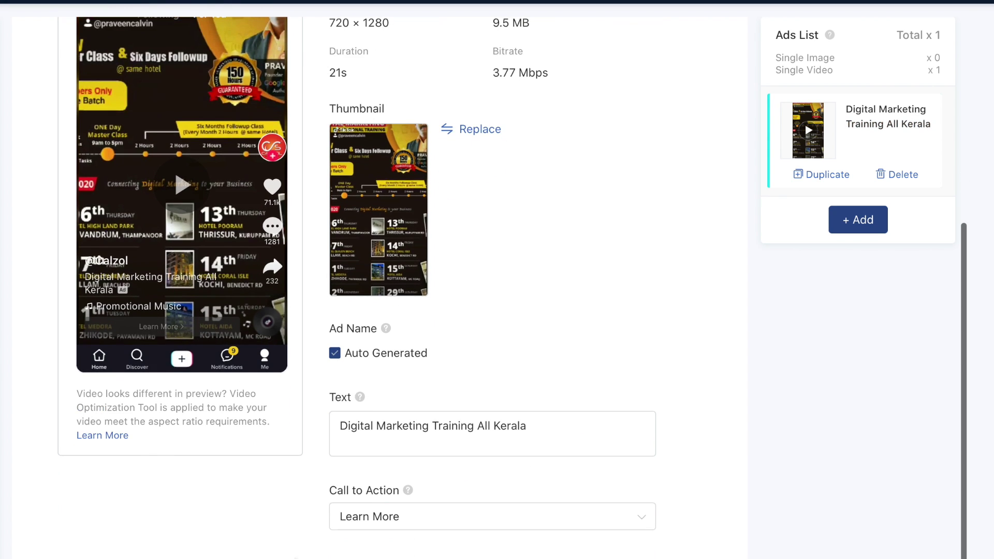
Step: Set the call to action to Apply Now and submit the ad
{"action": "left_click", "coordinate": [395, 529]}
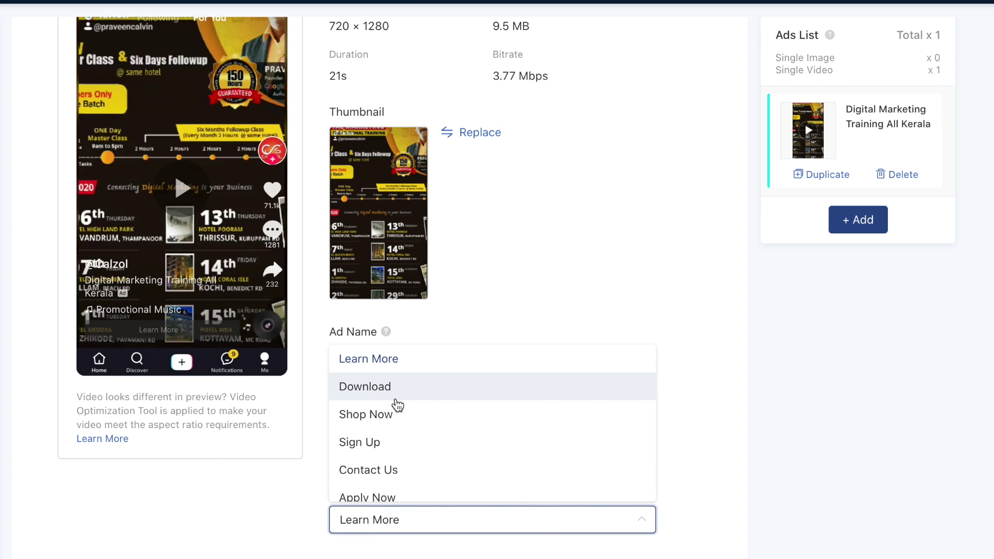
{"action": "scroll", "coordinate": [402, 446], "scroll_direction": "down", "scroll_amount": 2}
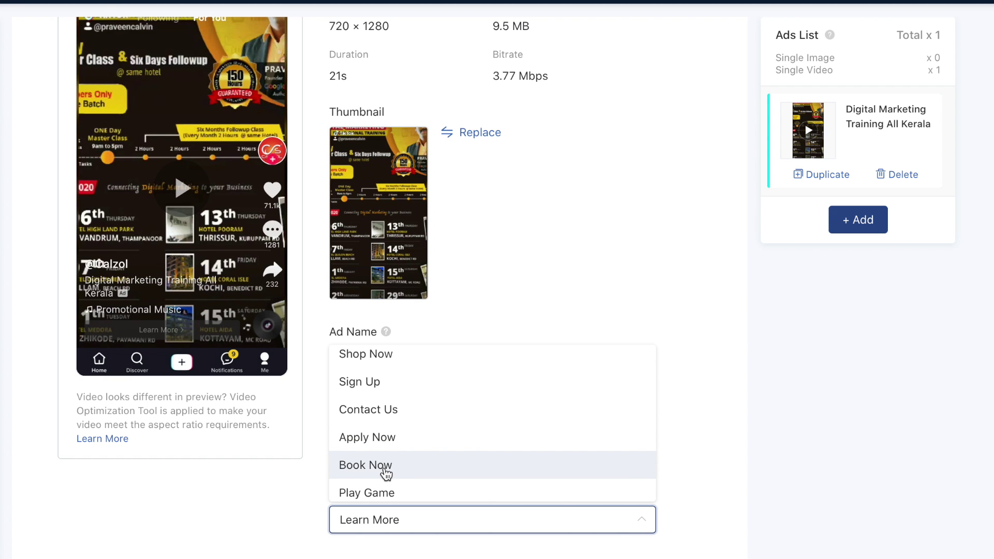
{"action": "left_click", "coordinate": [361, 445]}
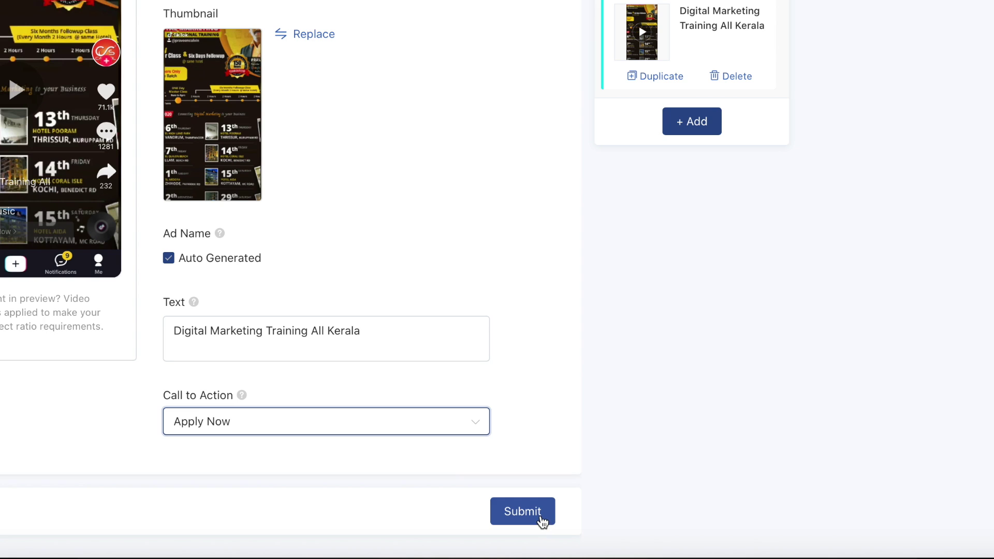
{"action": "left_click", "coordinate": [545, 523]}
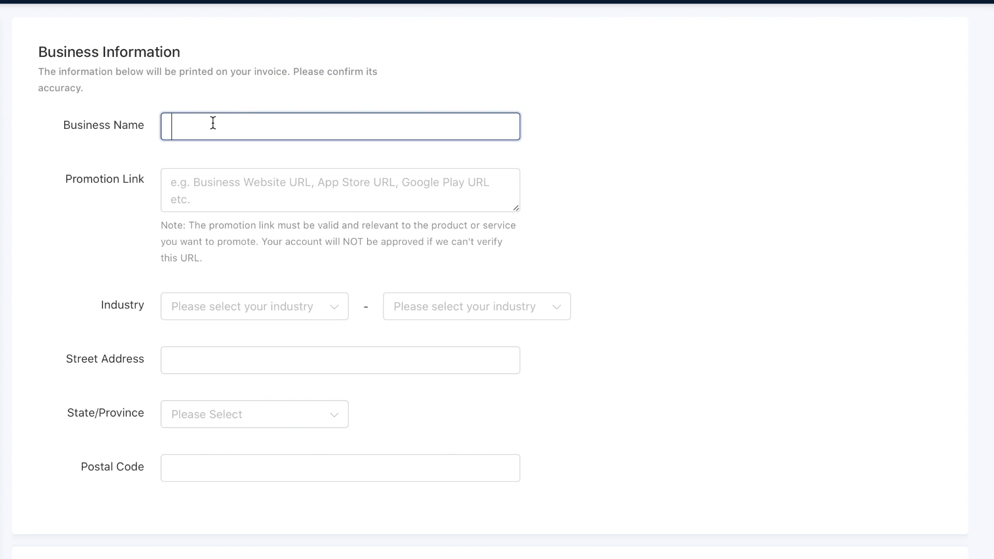
Step: Enter 'Calzol' as the business name and paste the Calzol training page promotion link
{"action": "type", "text": "Calzol"}
{"action": "left_click", "coordinate": [242, 180]}
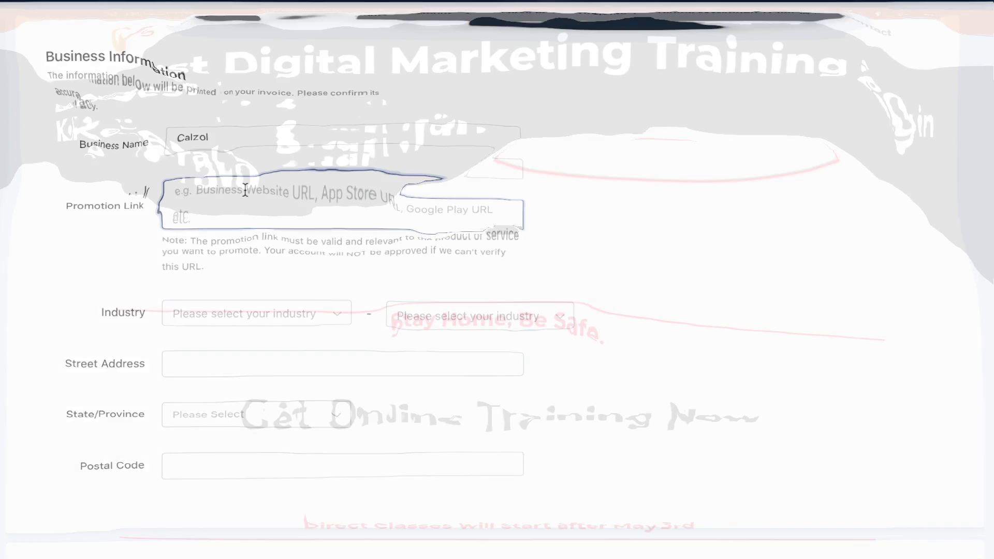
{"action": "mouse_move", "coordinate": [673, 122]}
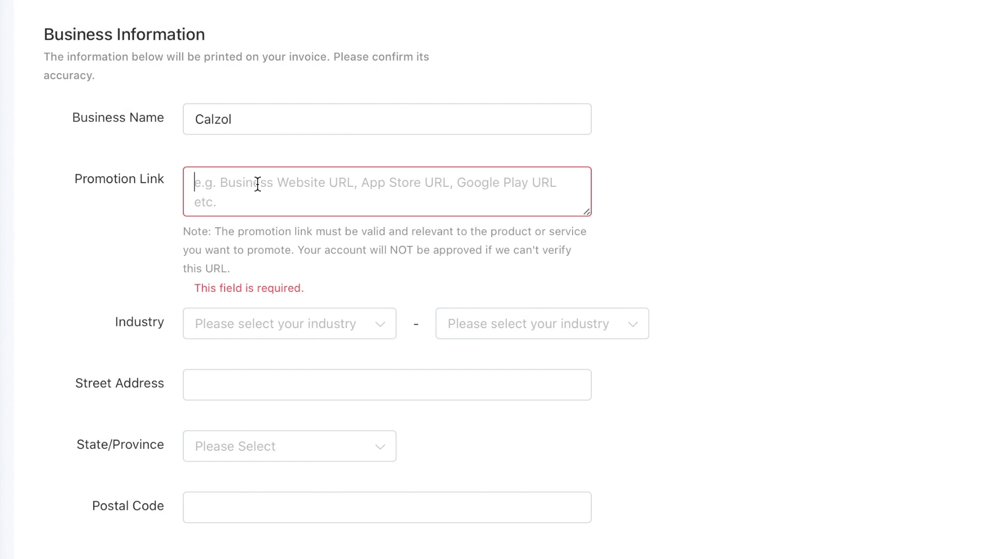
{"action": "type", "text": "https://calzol.com/best-digital-marketing-training-in-kerala/"}
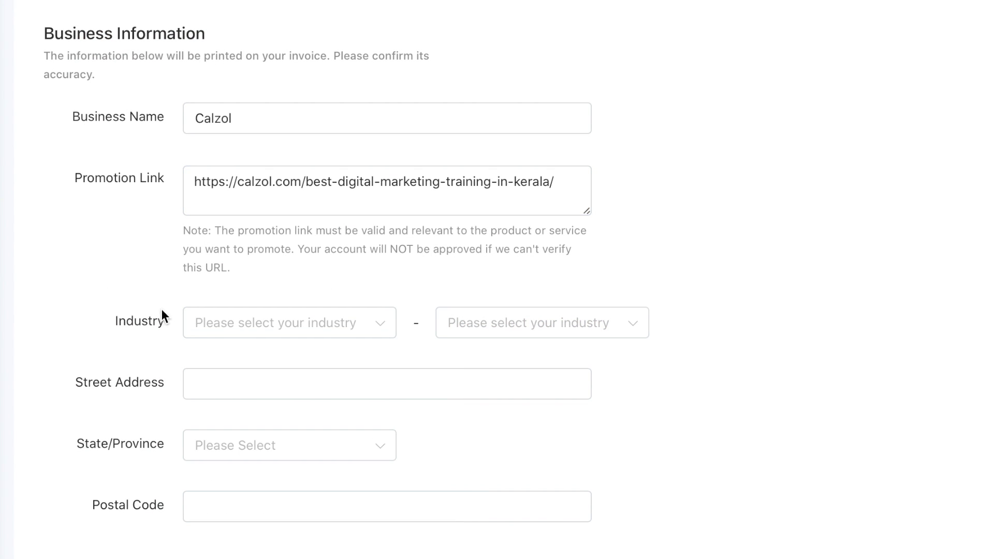
Step: Set the industry to Education and Training with the College Education sub-category
{"action": "left_click", "coordinate": [218, 329]}
{"action": "scroll", "coordinate": [331, 425], "scroll_direction": "down", "scroll_amount": 2}
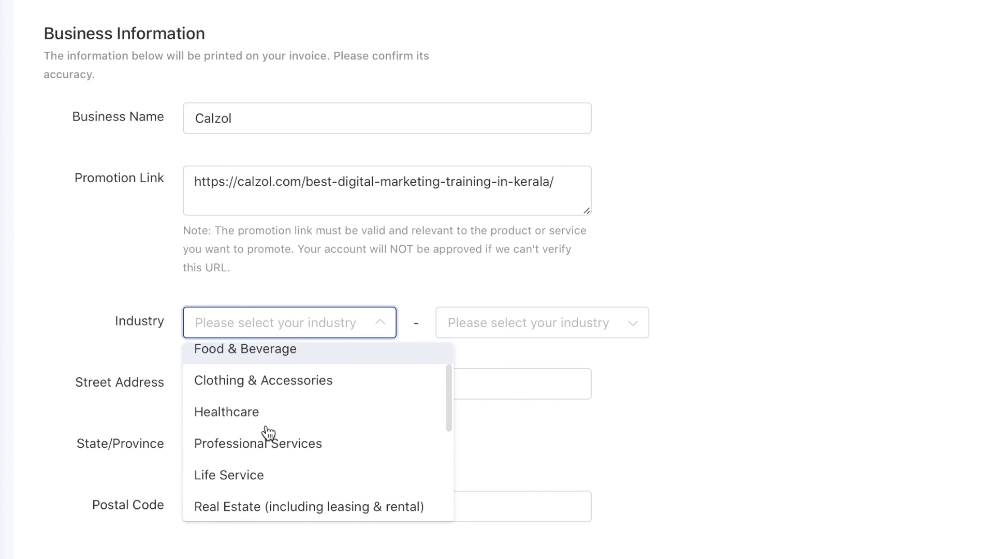
{"action": "scroll", "coordinate": [268, 403], "scroll_direction": "down", "scroll_amount": 6}
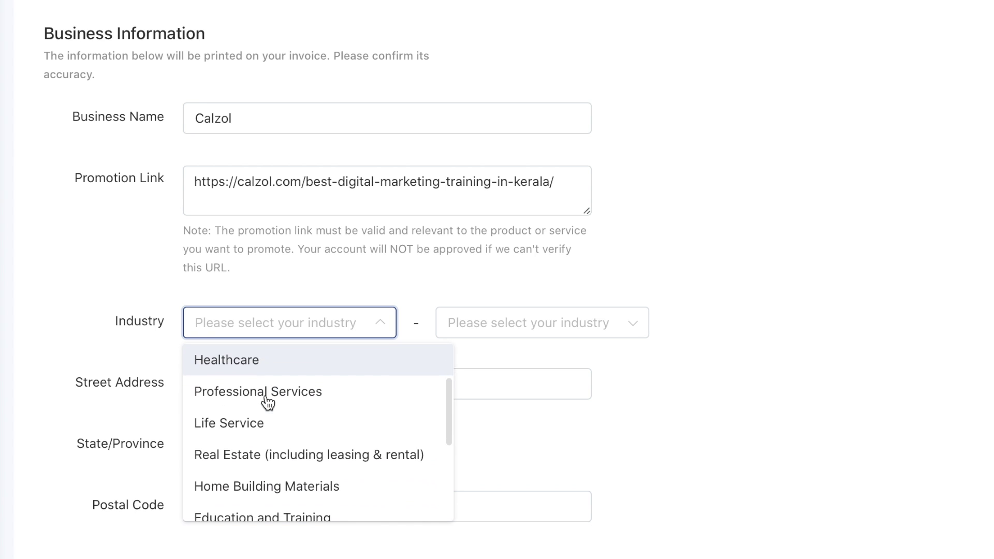
{"action": "left_click", "coordinate": [334, 409]}
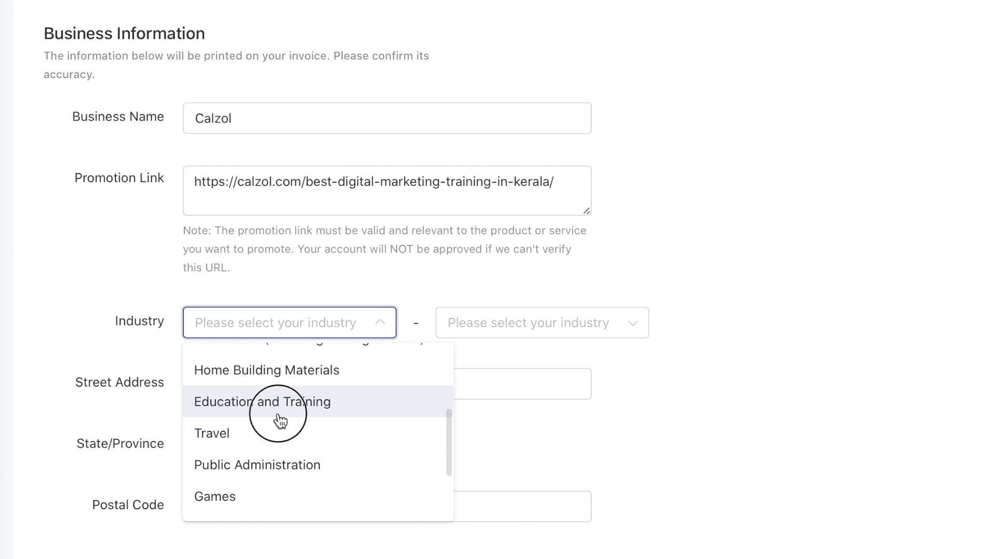
{"action": "left_click", "coordinate": [506, 336]}
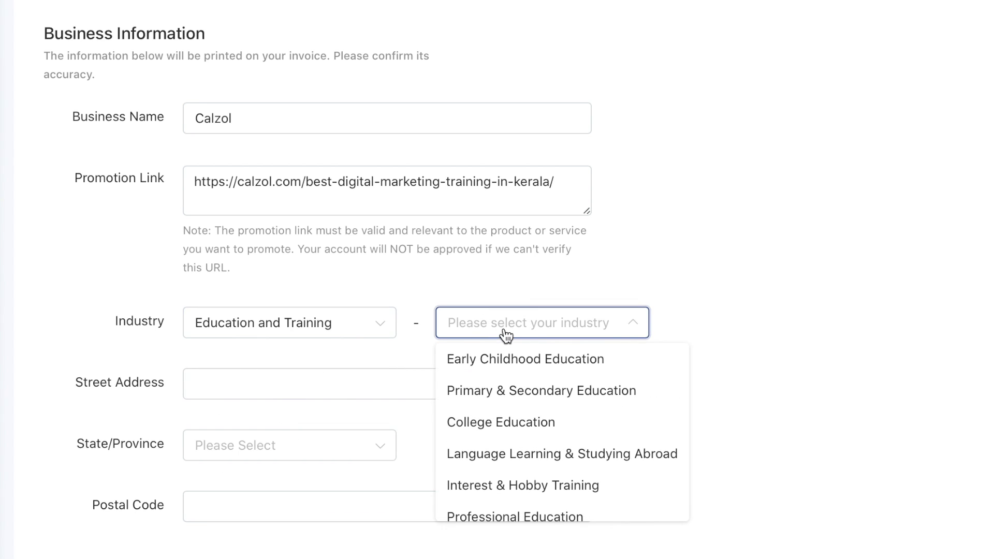
{"action": "left_click", "coordinate": [521, 422]}
Step: Fill in the billing street address, Kerala as the state, and the postal code
{"action": "left_click", "coordinate": [422, 387]}
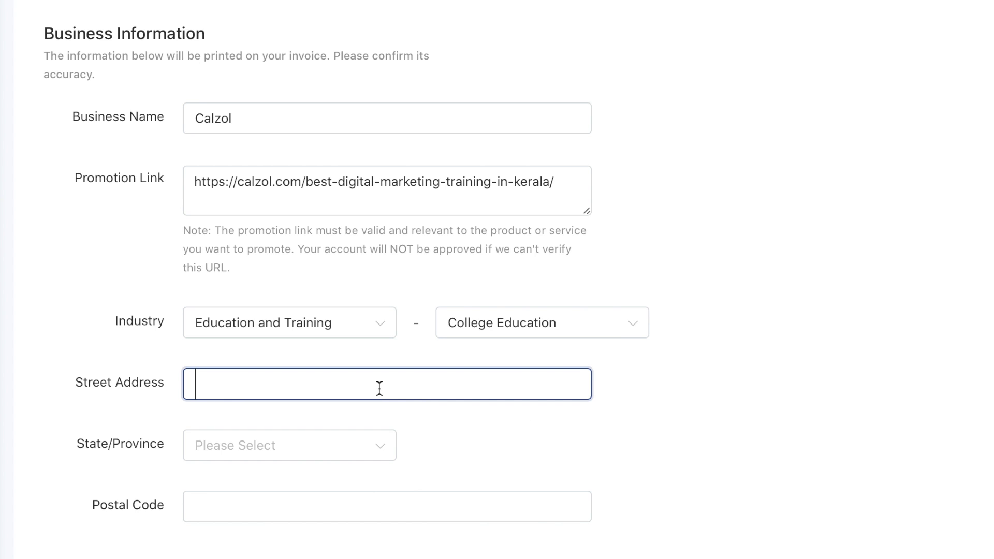
{"action": "type", "text": "Tr"}
{"action": "left_click", "coordinate": [366, 294]}
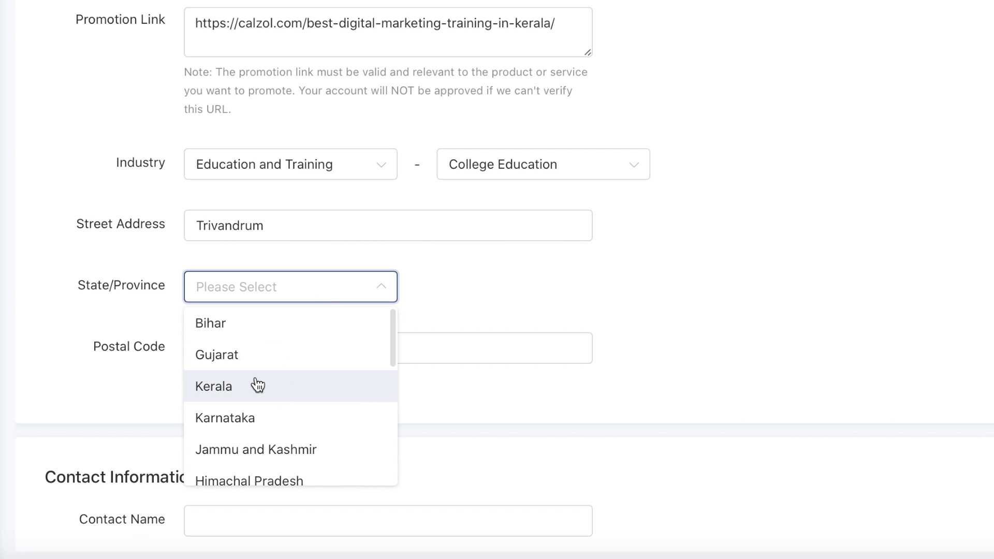
{"action": "left_click", "coordinate": [260, 386]}
{"action": "left_click", "coordinate": [284, 349]}
{"action": "type", "text": "695020"}
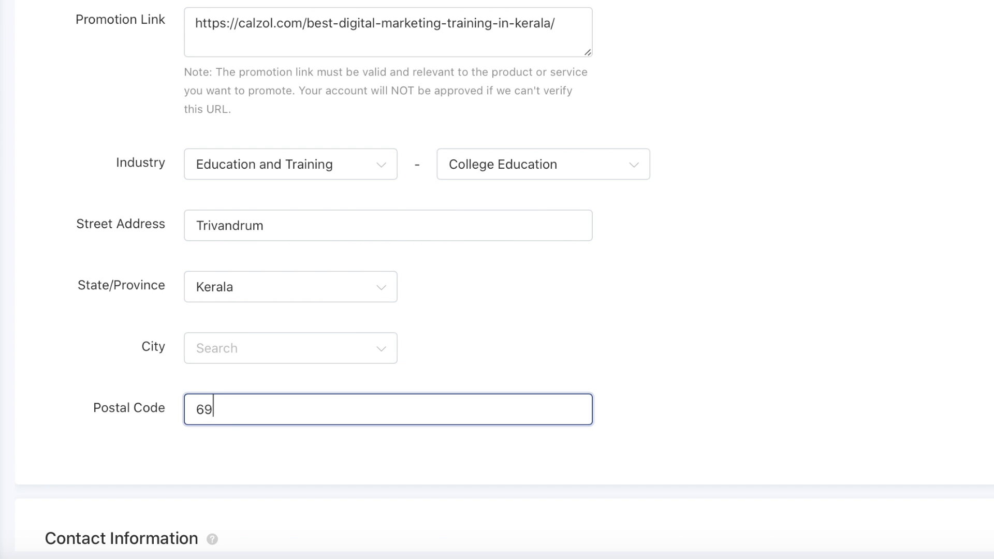
{"action": "scroll", "coordinate": [390, 528], "scroll_direction": "down", "scroll_amount": 5}
Step: Enter the contact person's full name, telephone field, and the autofilled contact e-mail
{"action": "left_click", "coordinate": [292, 254]}
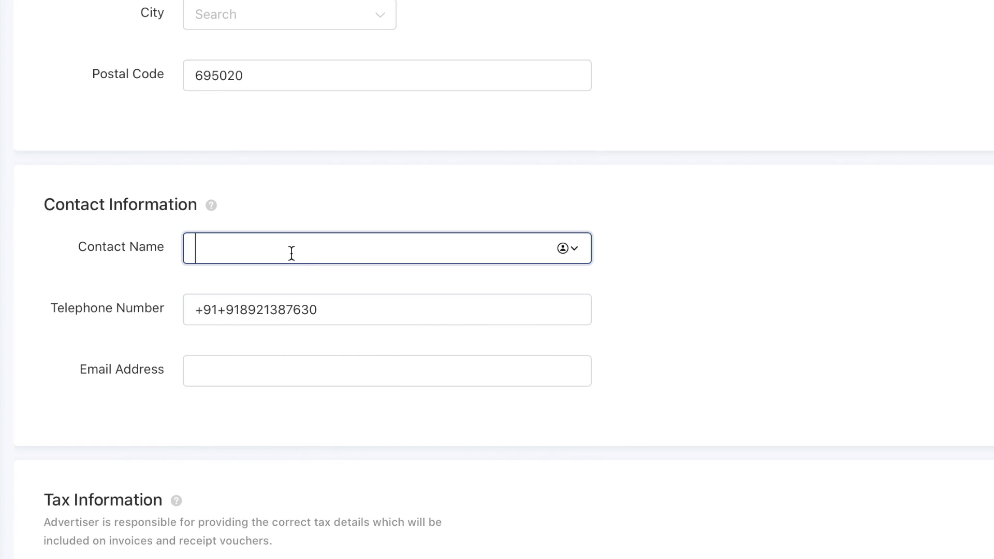
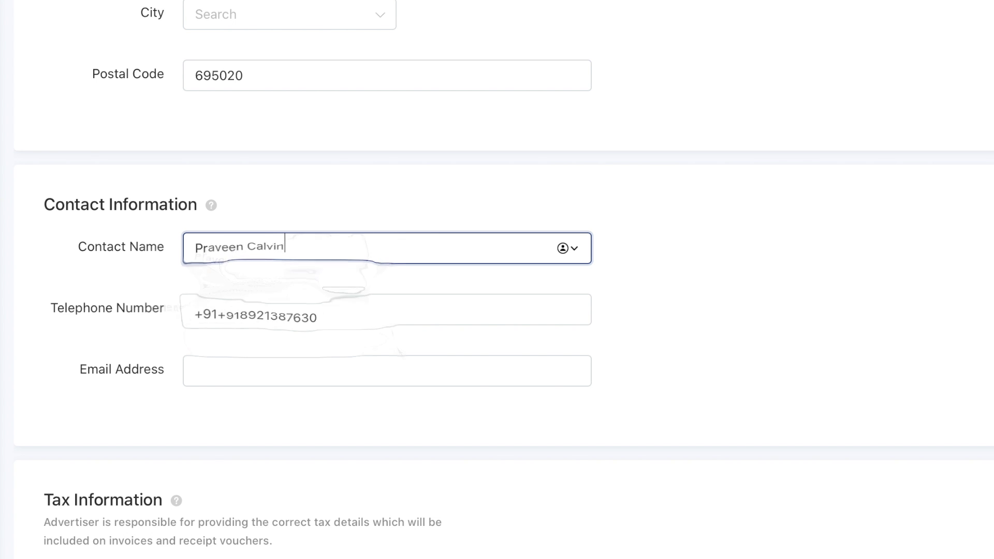
{"action": "left_click", "coordinate": [446, 305]}
{"action": "scroll", "coordinate": [355, 358], "scroll_direction": "down", "scroll_amount": 2}
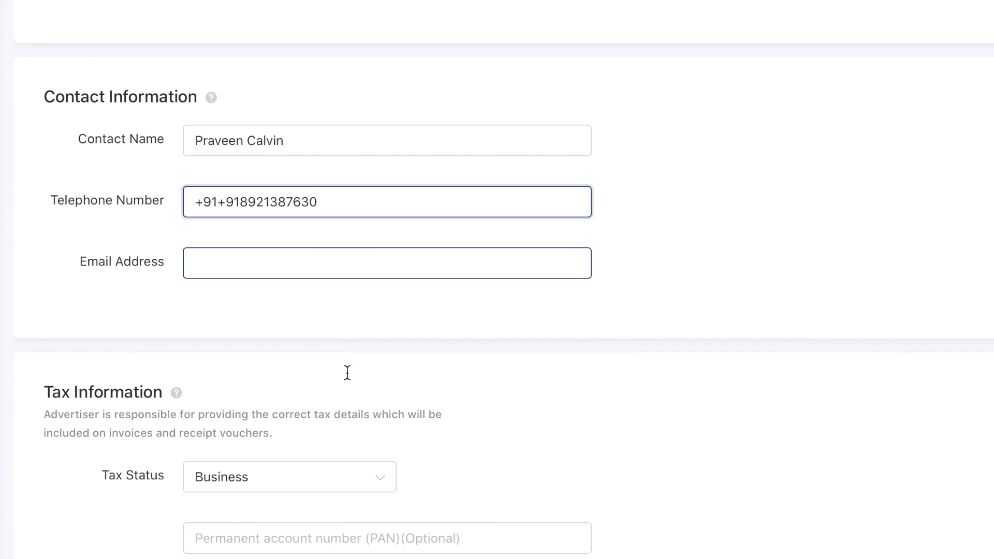
{"action": "left_click", "coordinate": [304, 261]}
{"action": "type", "text": "prav"}
{"action": "scroll", "coordinate": [298, 404], "scroll_direction": "down", "scroll_amount": 3}
{"action": "key", "text": "Down"}
{"action": "key", "text": "Return"}
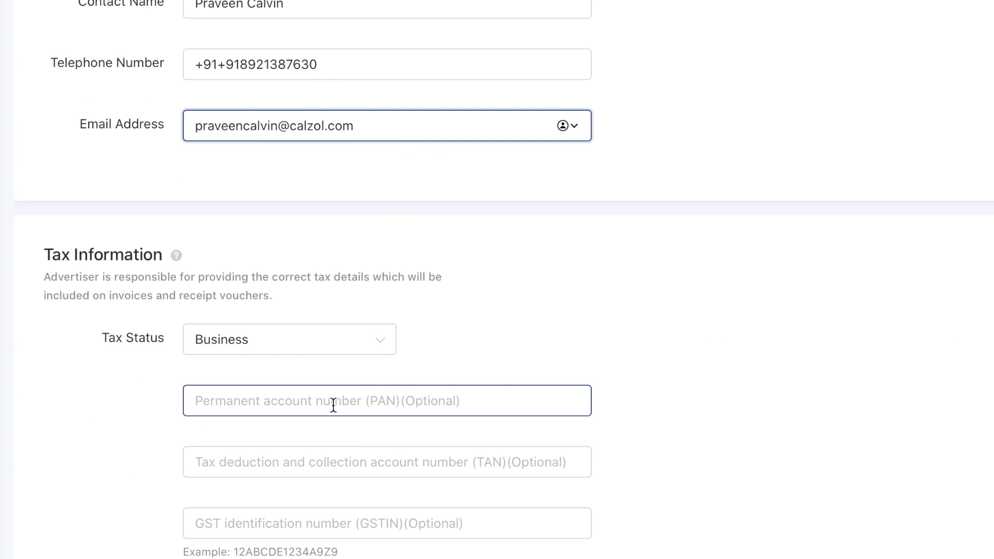
Step: Leave the optional PAN and GSTIN fields and save the billing details to continue to payment
{"action": "left_click", "coordinate": [370, 410]}
{"action": "left_click", "coordinate": [322, 359]}
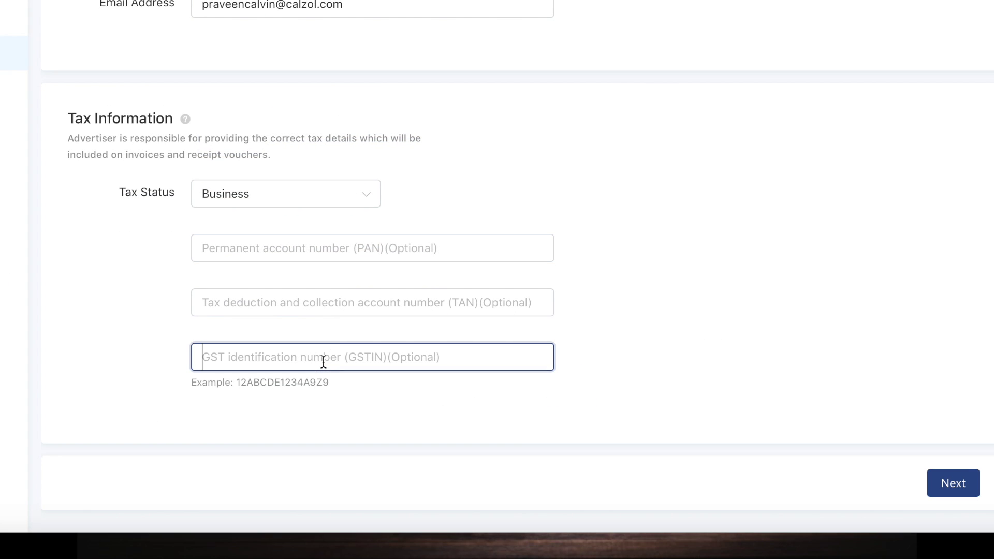
{"action": "left_click", "coordinate": [953, 483]}
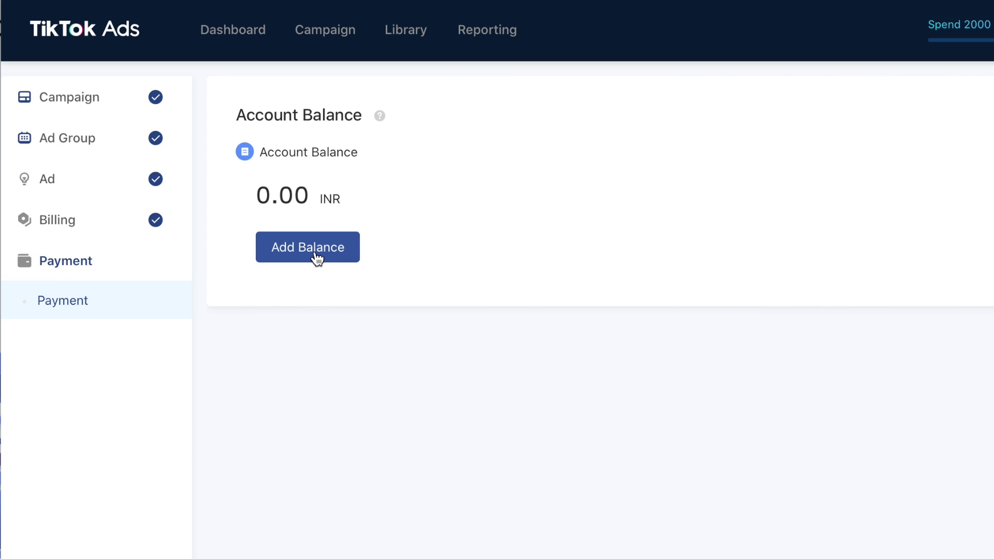
Step: Add a 2000 INR balance and confirm the top-up
{"action": "left_click", "coordinate": [317, 259]}
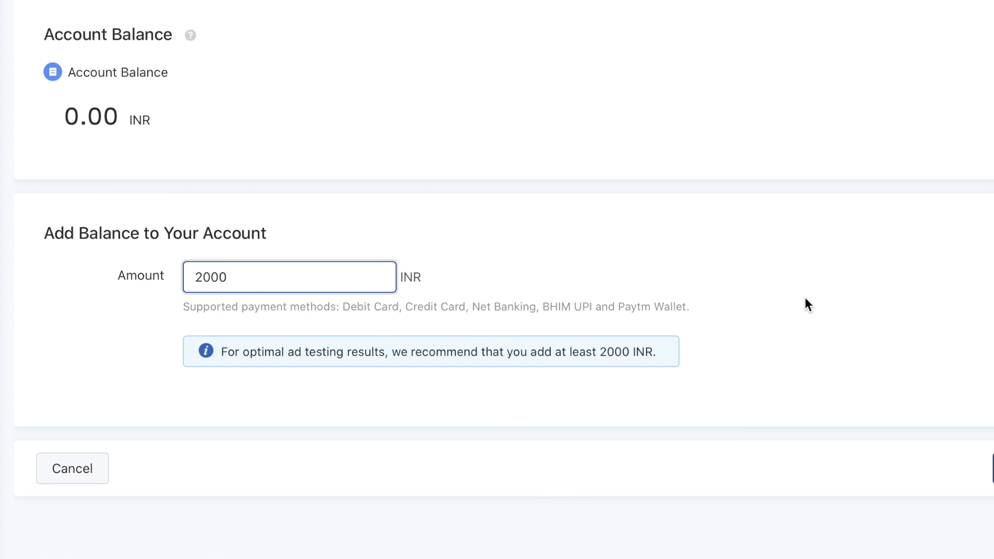
{"action": "left_click", "coordinate": [993, 469]}
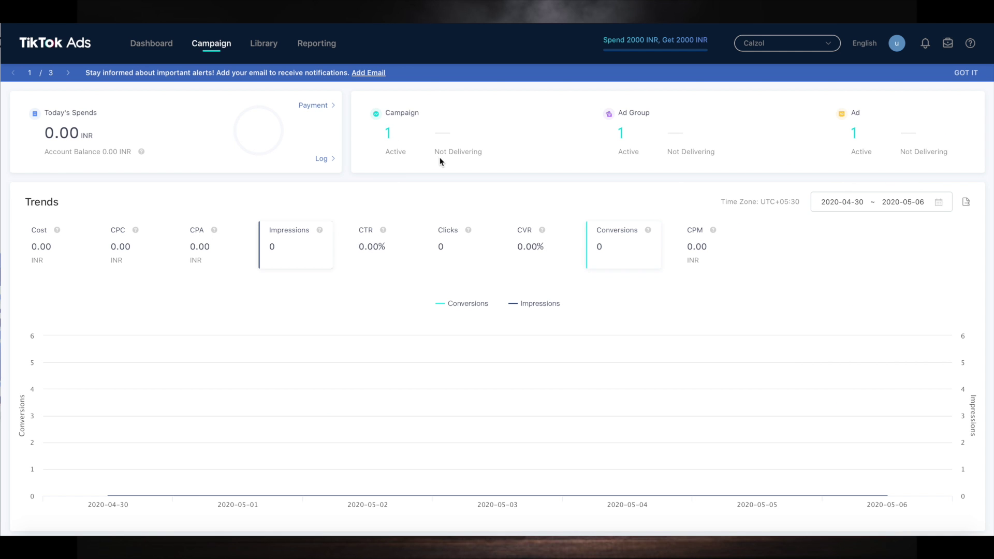
{"action": "left_click", "coordinate": [388, 136]}
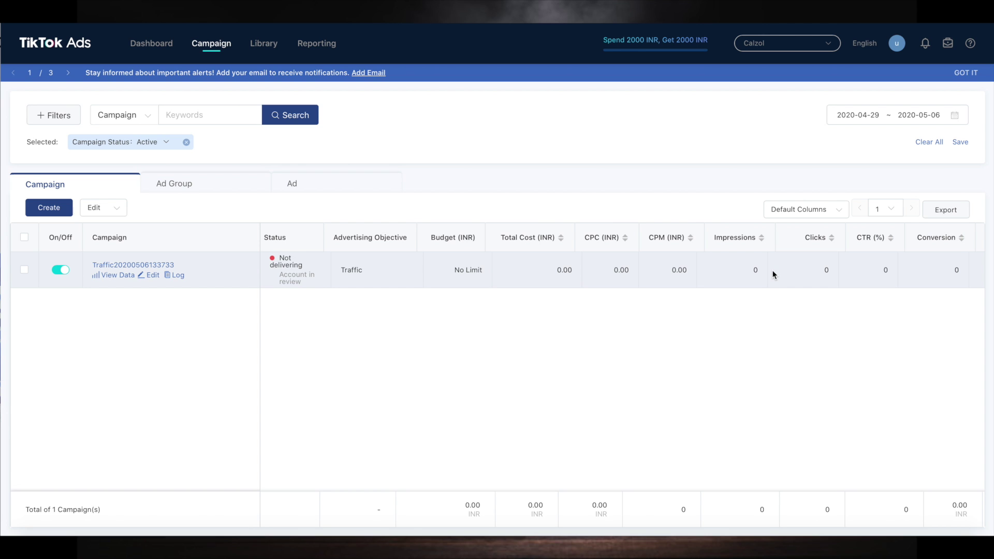
{"action": "scroll", "coordinate": [774, 275], "scroll_direction": "right", "scroll_amount": 5}
{"action": "scroll", "coordinate": [774, 274], "scroll_direction": "left", "scroll_amount": 5}
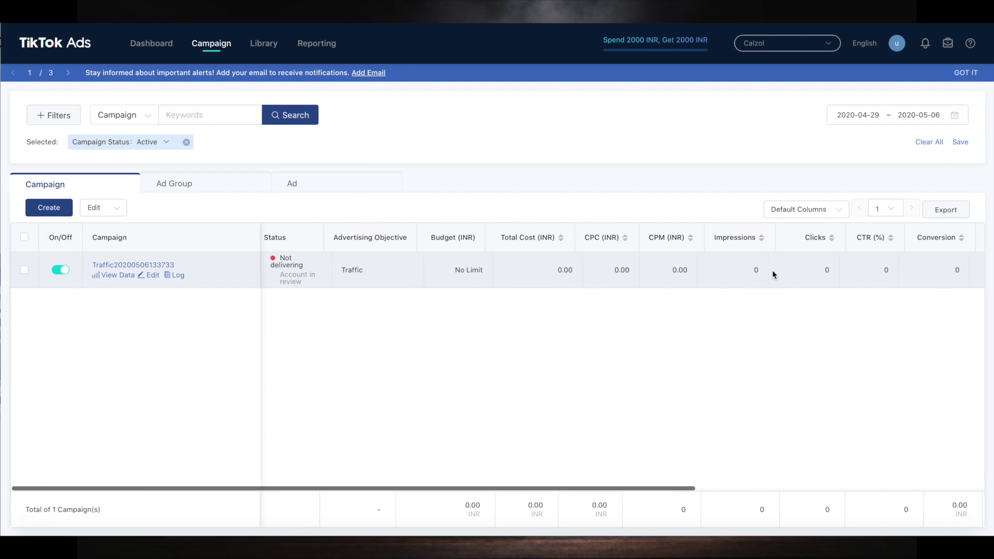